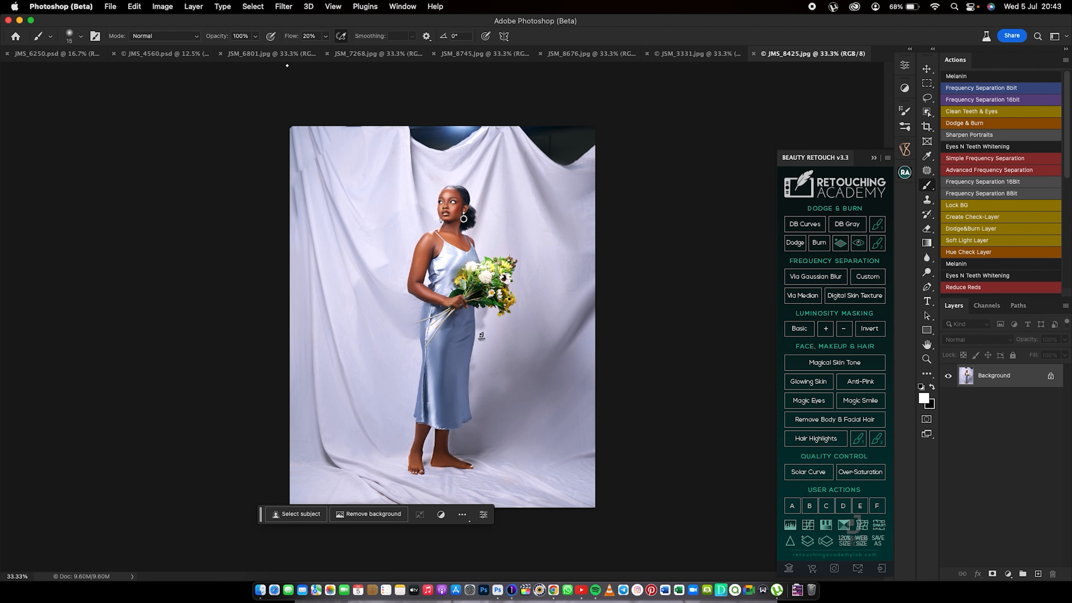
# - Open the JSM_6801.jpg document and use the Crop tool to extend its canvas beyond the photo's left, top and bottom edges
pyautogui.click(300, 52)
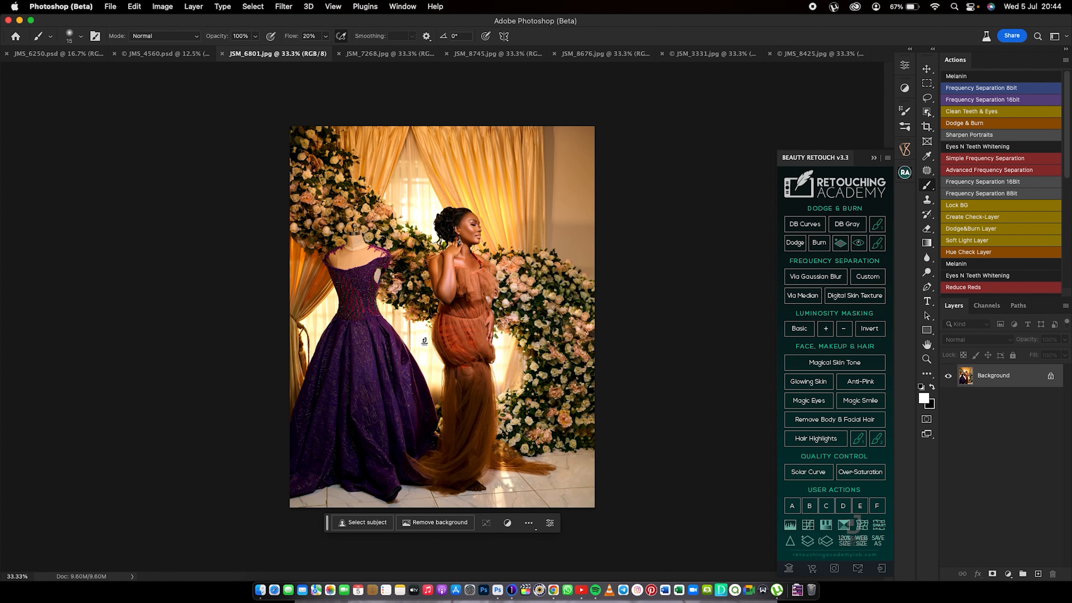
pyautogui.press('c')
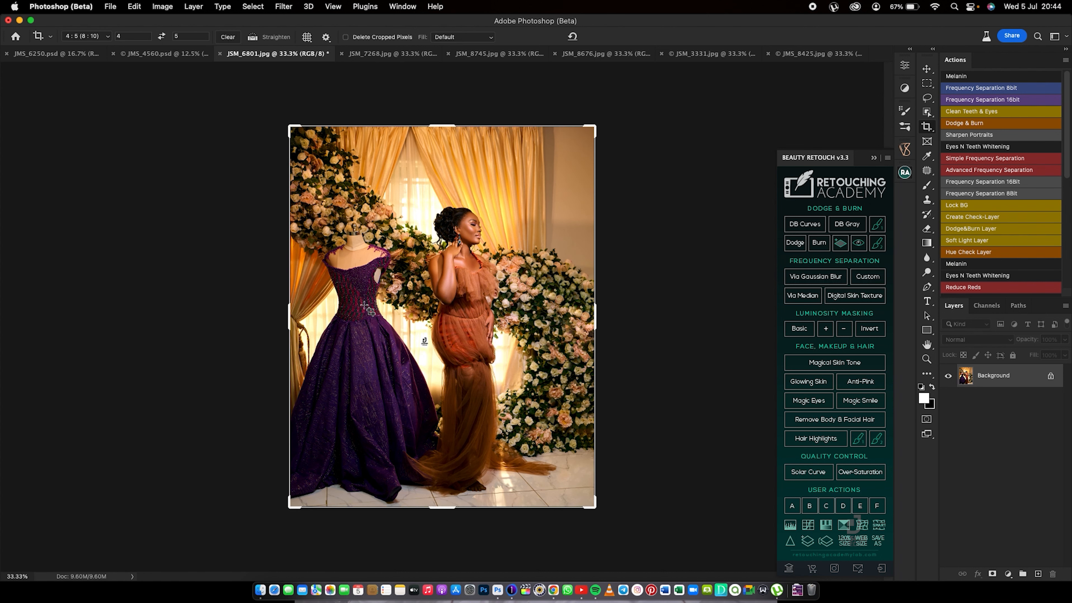
pyautogui.click(289, 315)
pyautogui.moveTo(288, 315); pyautogui.dragTo(277, 320)
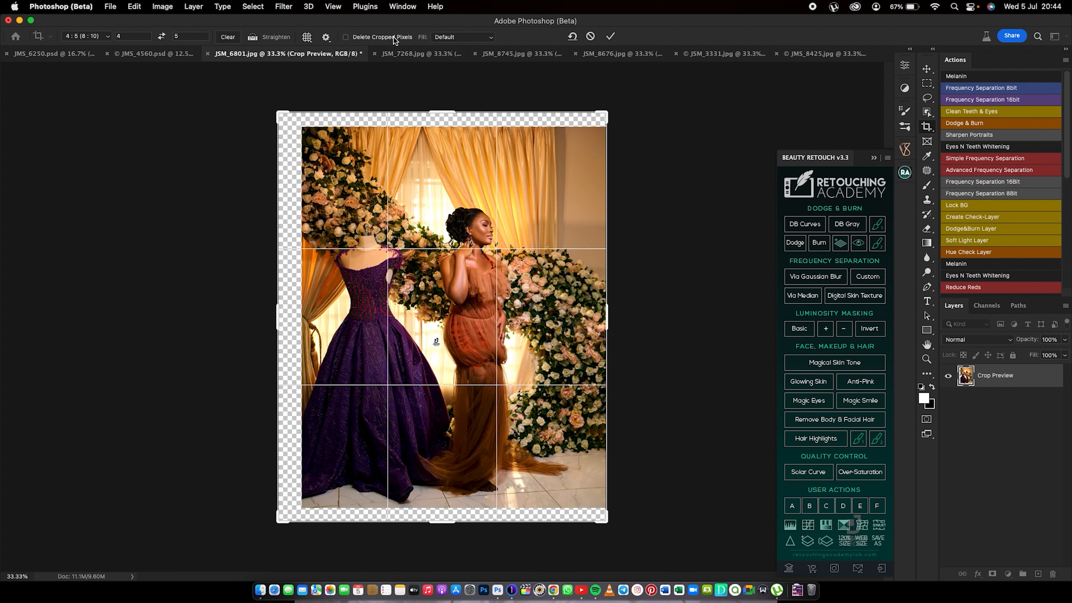
pyautogui.click(611, 37)
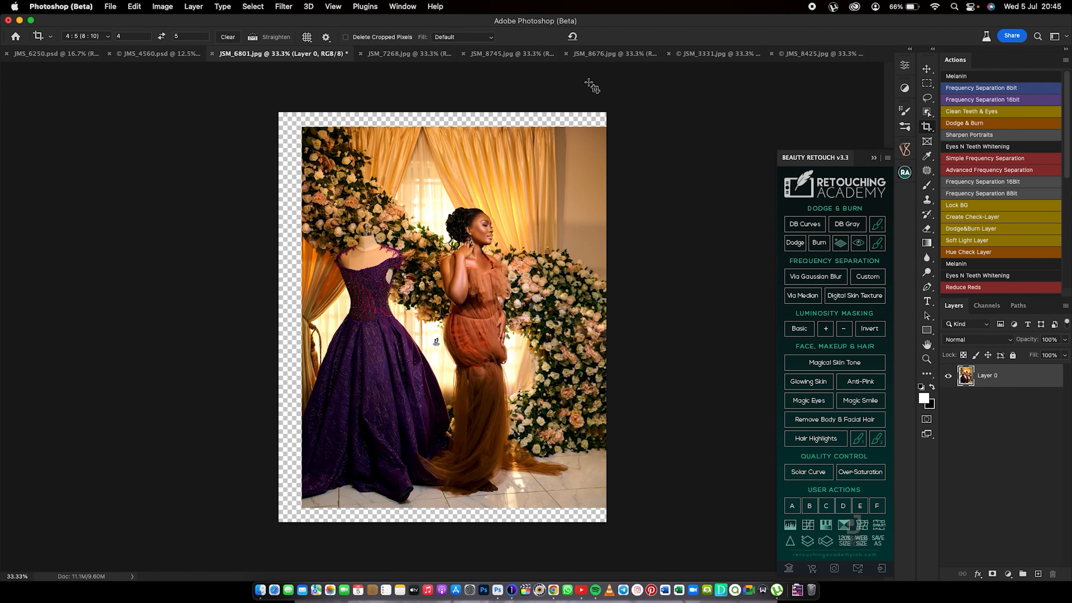
# - Marquee-select the empty top, left and bottom borders, slightly overlapping the photo, and fill them using Generative Fill with a blank prompt
pyautogui.click(927, 85)
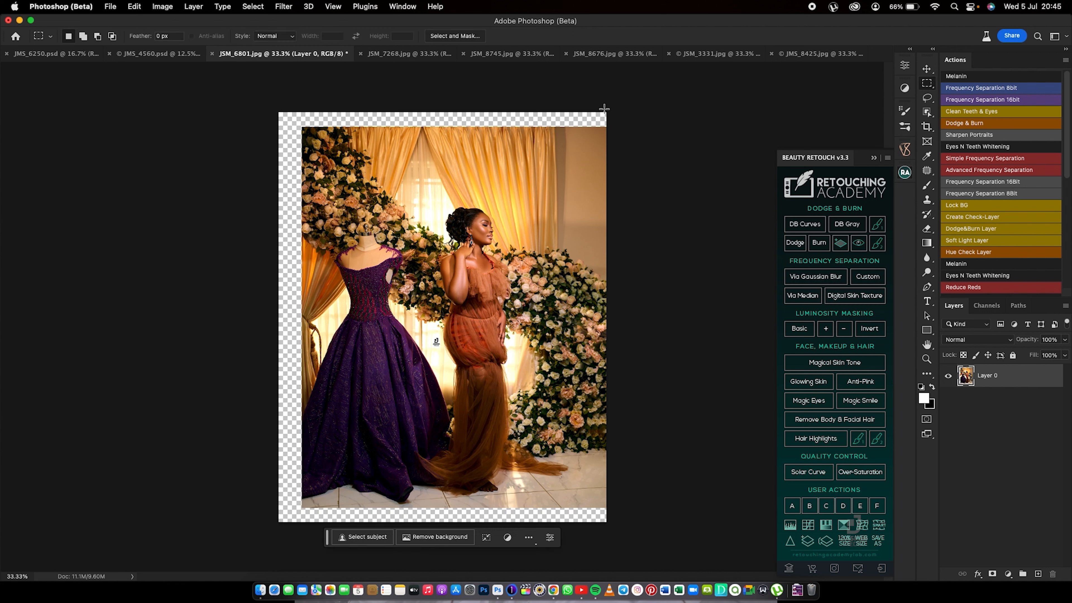
pyautogui.moveTo(608, 110); pyautogui.dragTo(268, 127)
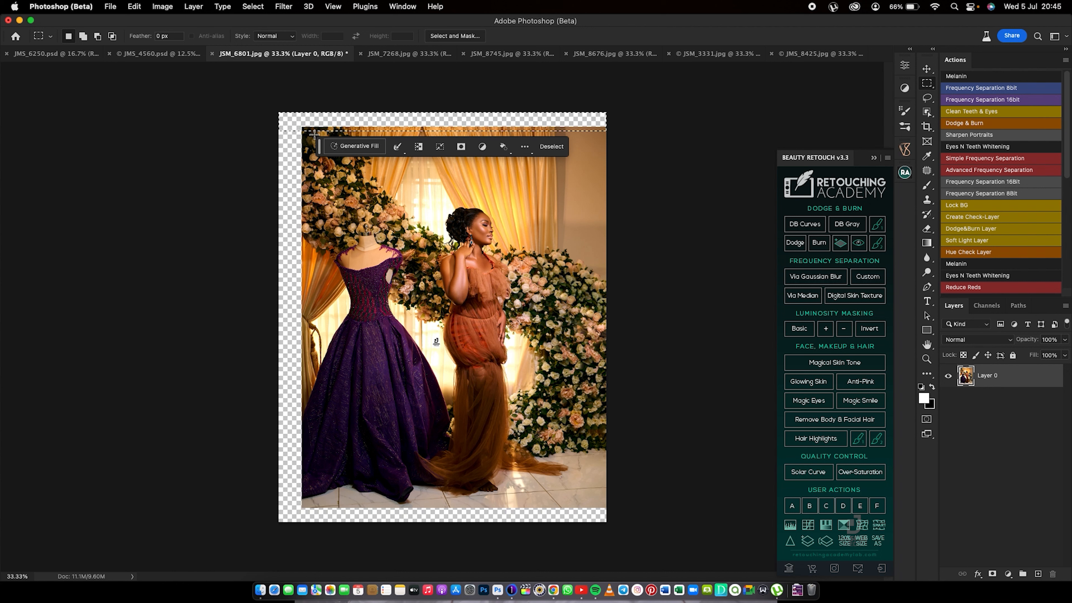
pyautogui.press('shift')
pyautogui.moveTo(306, 111); pyautogui.dragTo(248, 373)
pyautogui.moveTo(256, 427); pyautogui.dragTo(600, 523)
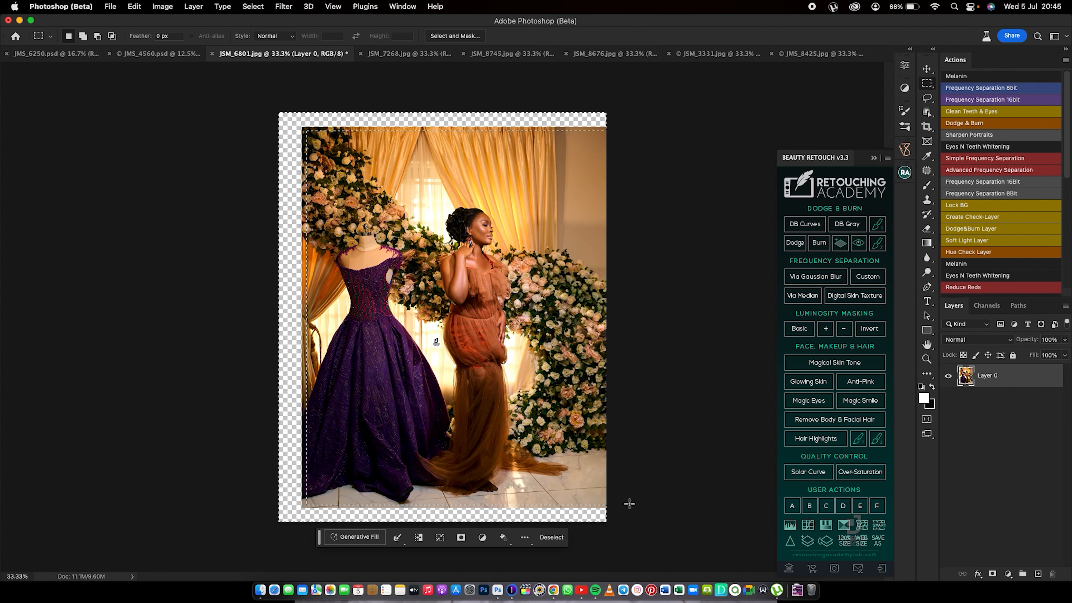
pyautogui.click(354, 537)
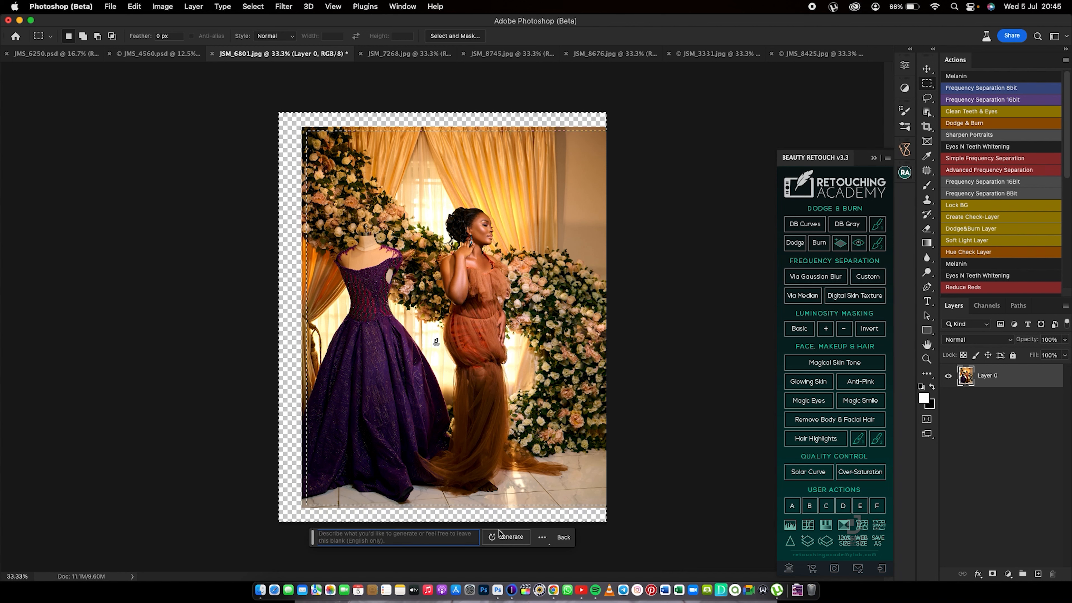
pyautogui.press('Return')
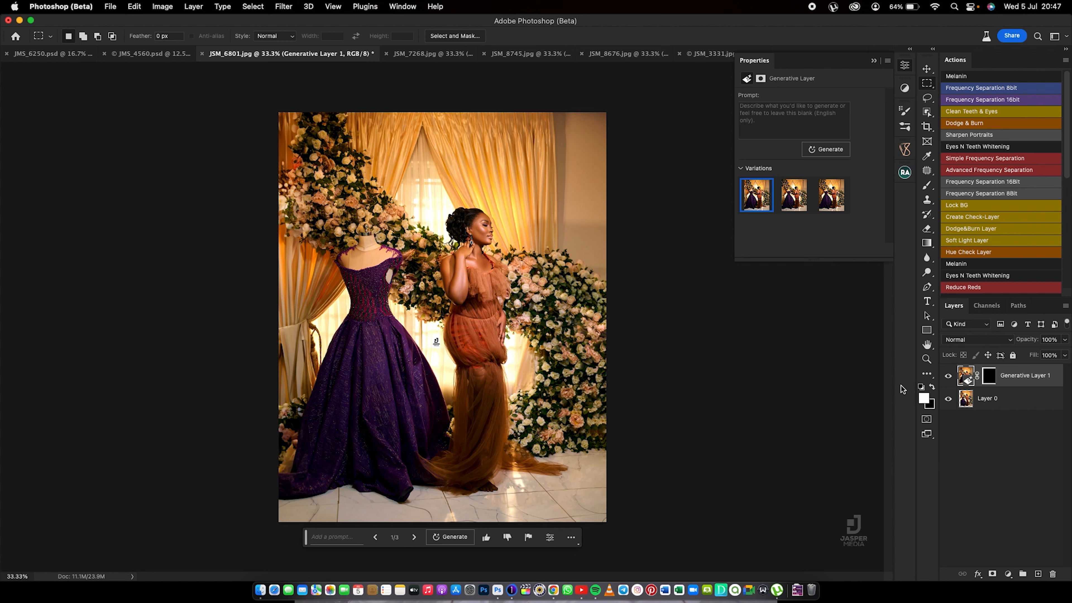
# - Toggle Generative Layer 1's visibility to compare the first variation with the unfilled photo
pyautogui.click(948, 376)
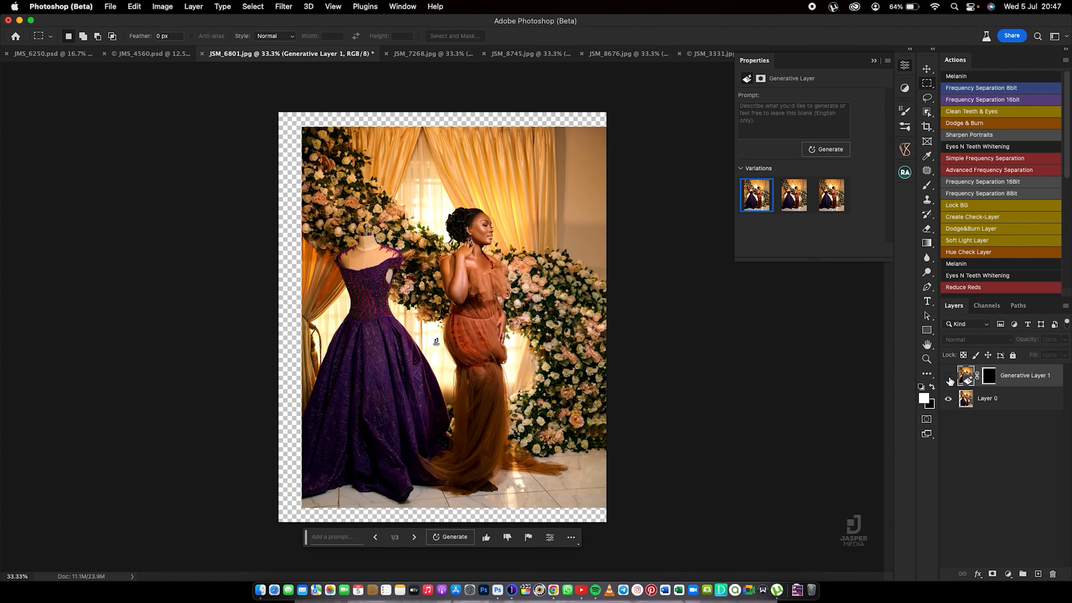
pyautogui.click(949, 376)
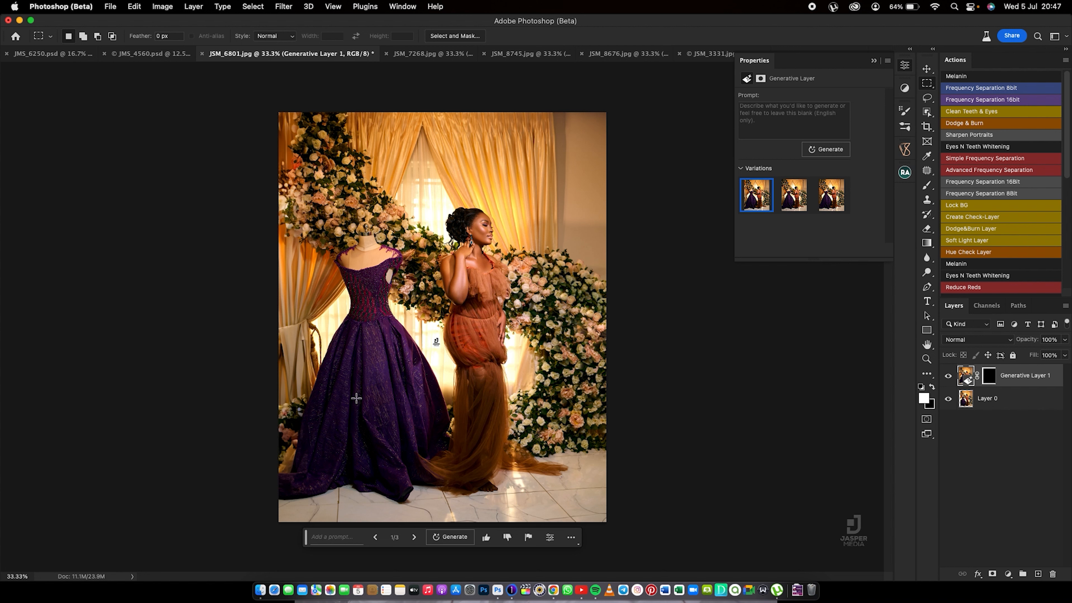
pyautogui.click(949, 377)
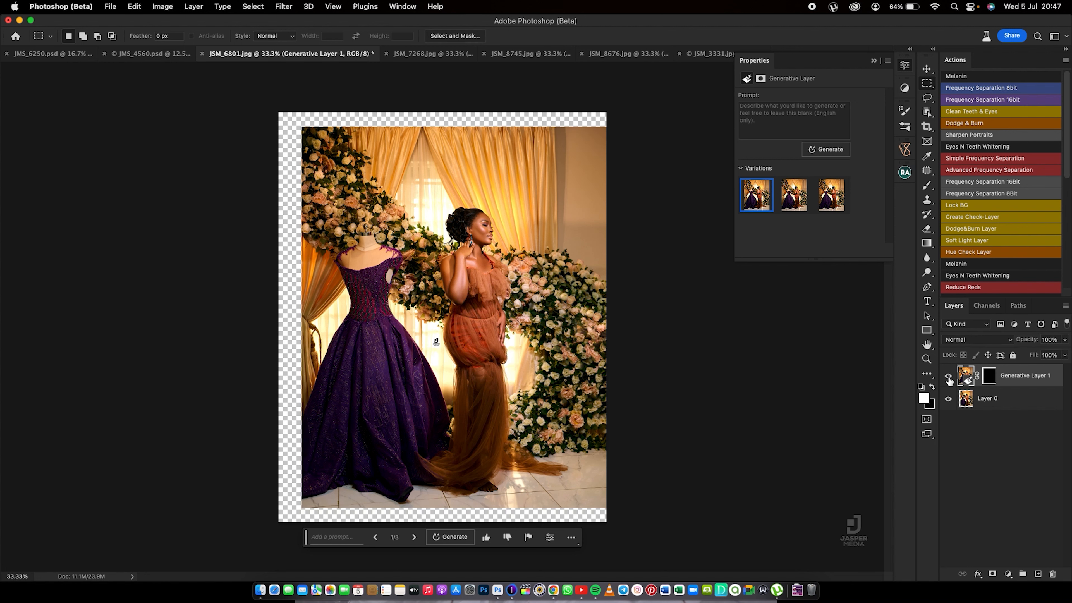
pyautogui.click(949, 378)
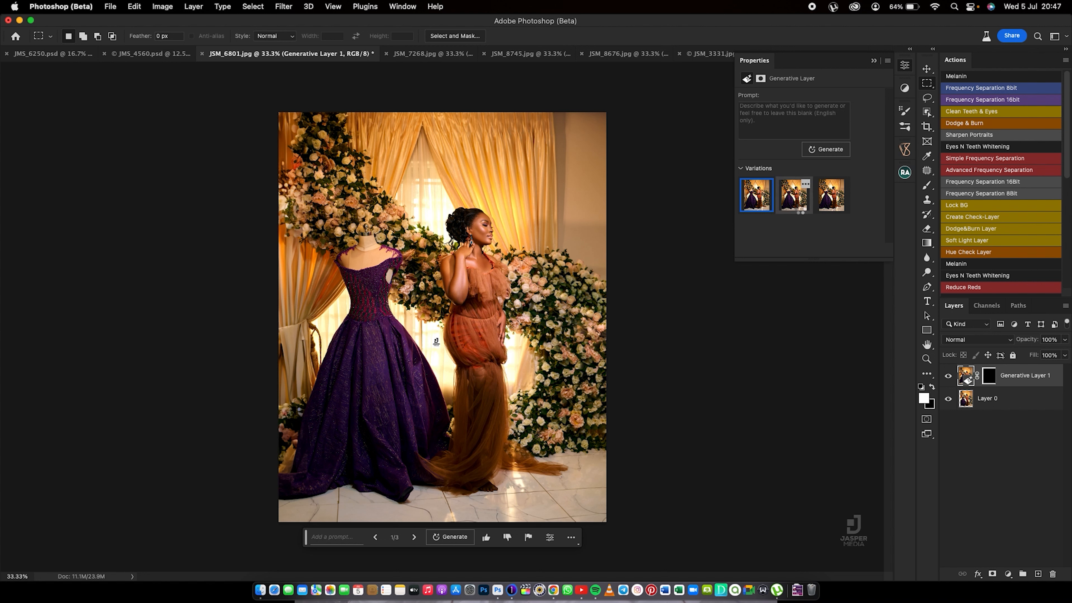
# - Switch the generative layer to its second variation and compare it with the unfilled photo
pyautogui.click(801, 211)
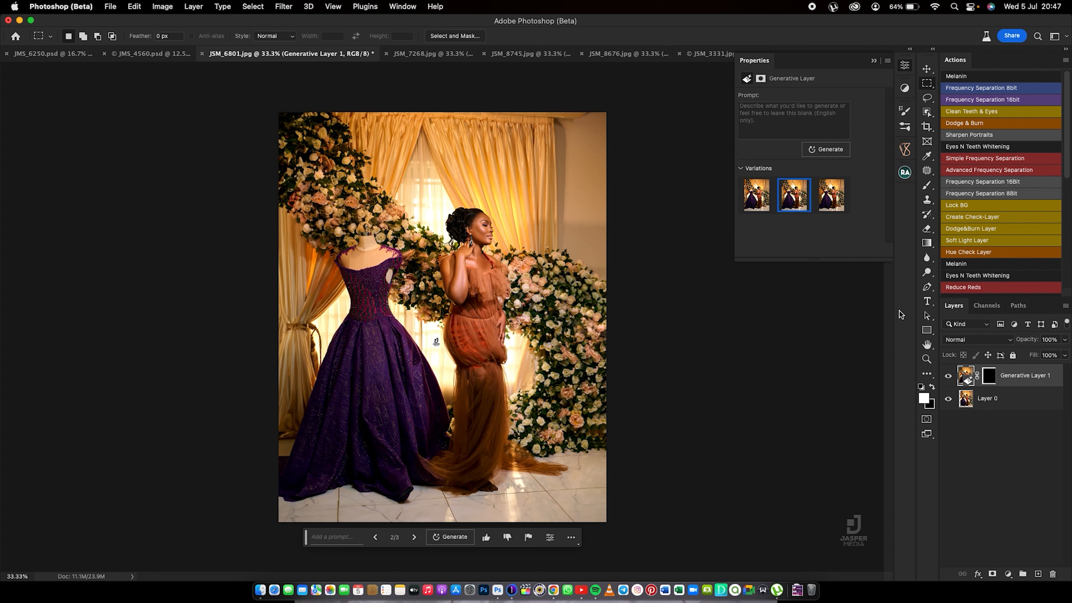
pyautogui.click(947, 376)
pyautogui.click(948, 376)
pyautogui.click(945, 377)
pyautogui.click(946, 377)
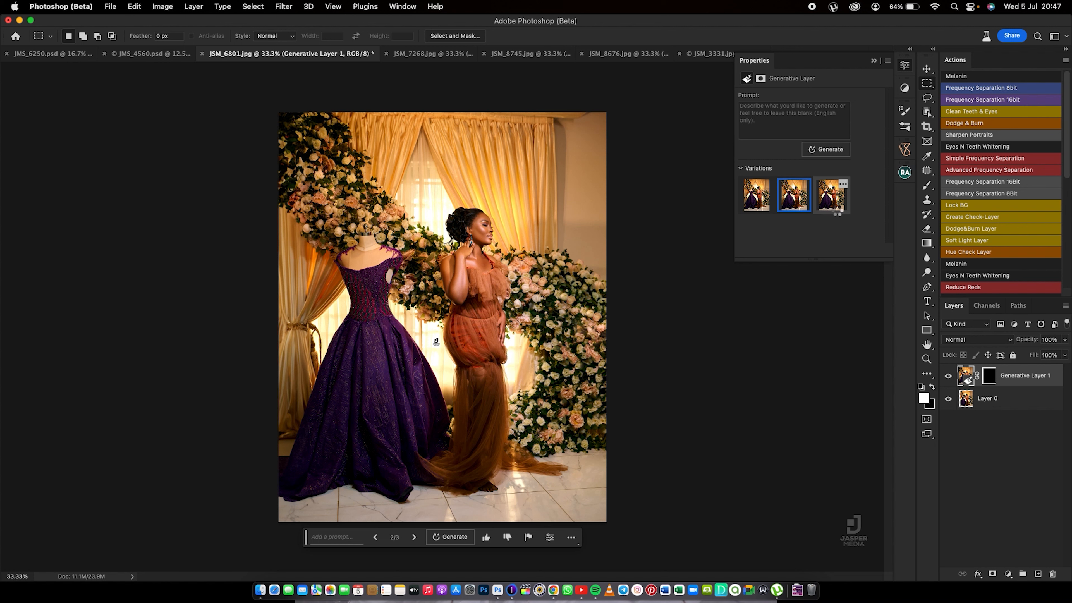
# - Switch the generative layer to its third variation and compare it with the unfilled photo
pyautogui.click(833, 211)
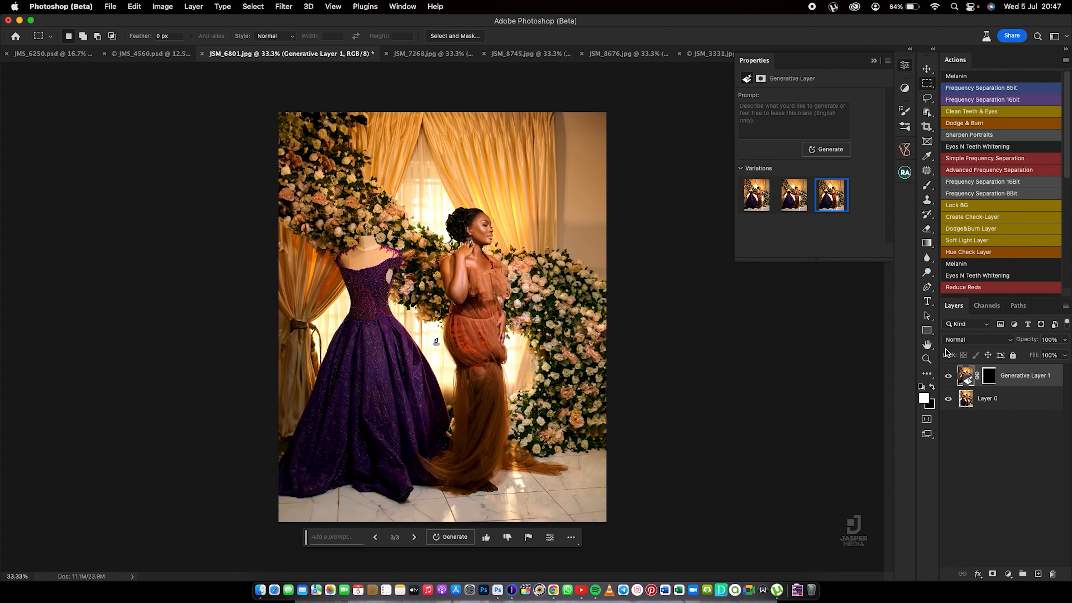
pyautogui.click(946, 375)
pyautogui.click(946, 375)
pyautogui.click(946, 375)
pyautogui.click(946, 375)
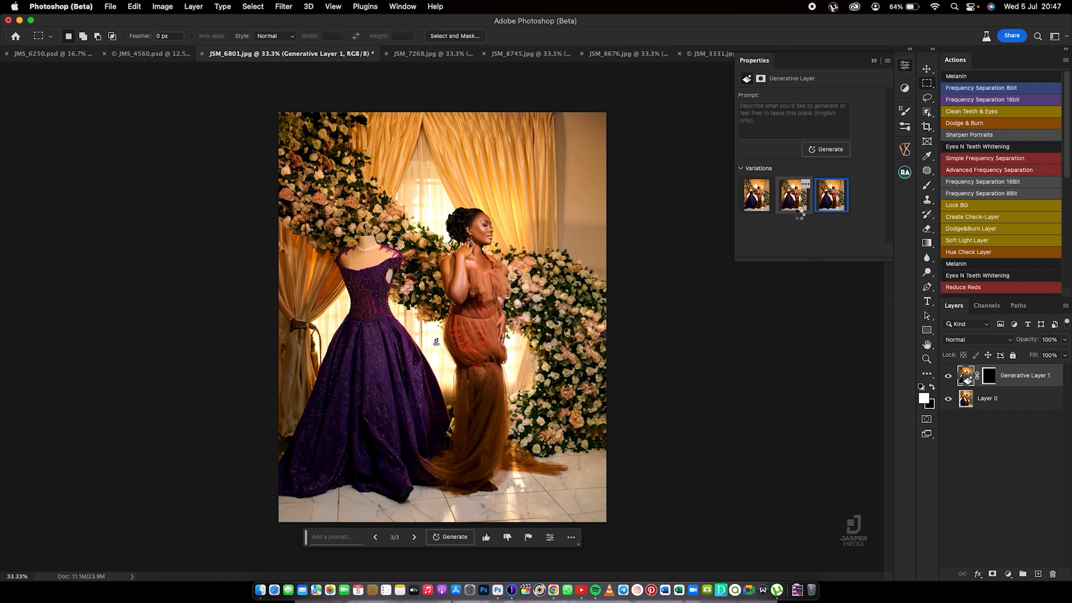
# - Return to the second variation and compare the extended gown and backdrop repeatedly with the layer hidden and shown
pyautogui.click(796, 206)
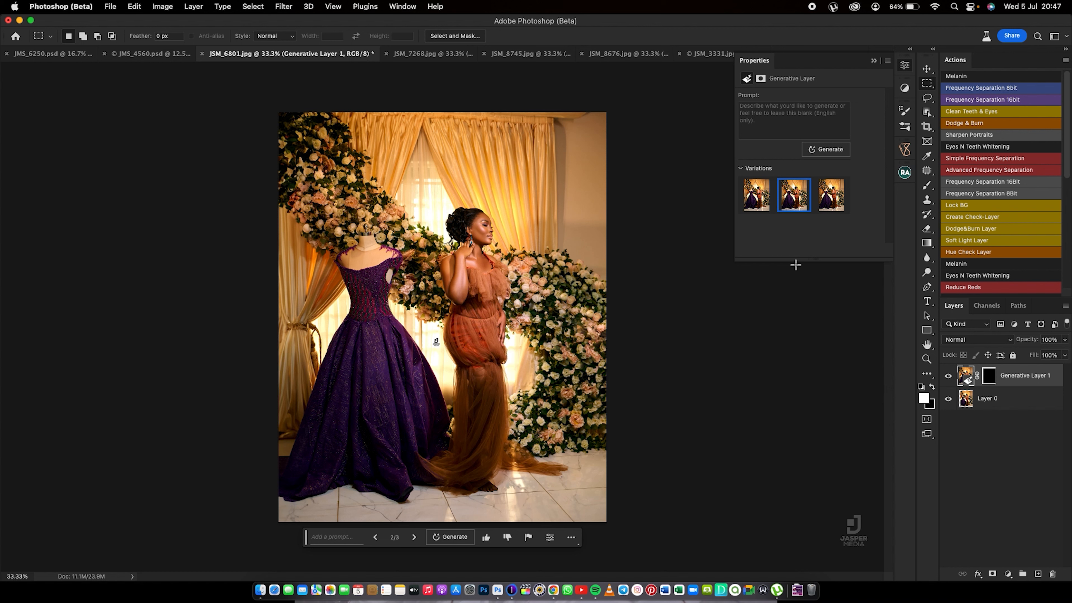
pyautogui.click(948, 378)
pyautogui.click(948, 377)
pyautogui.click(945, 375)
pyautogui.click(945, 375)
pyautogui.click(944, 375)
pyautogui.click(944, 375)
pyautogui.click(944, 374)
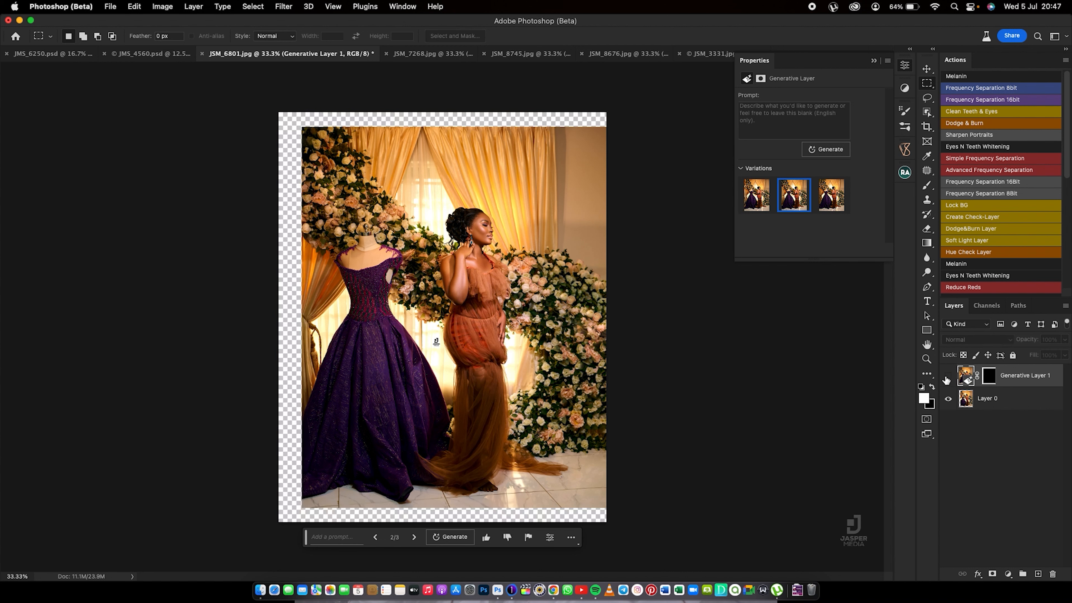
pyautogui.click(947, 376)
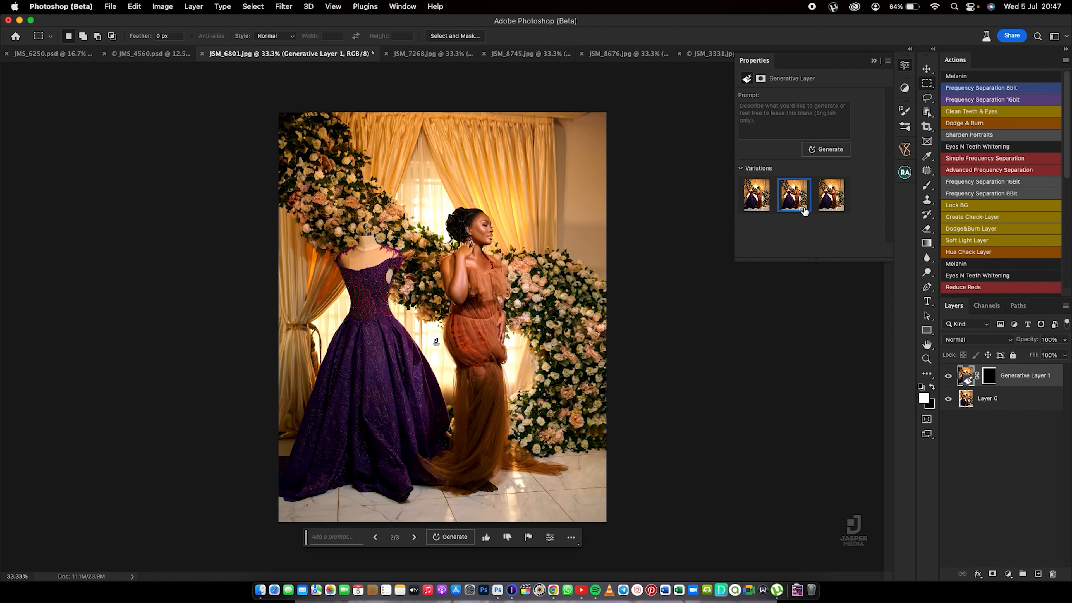
# - Generate another set of variations with a blank prompt, review the new ones, and choose the fifth variation
pyautogui.click(823, 150)
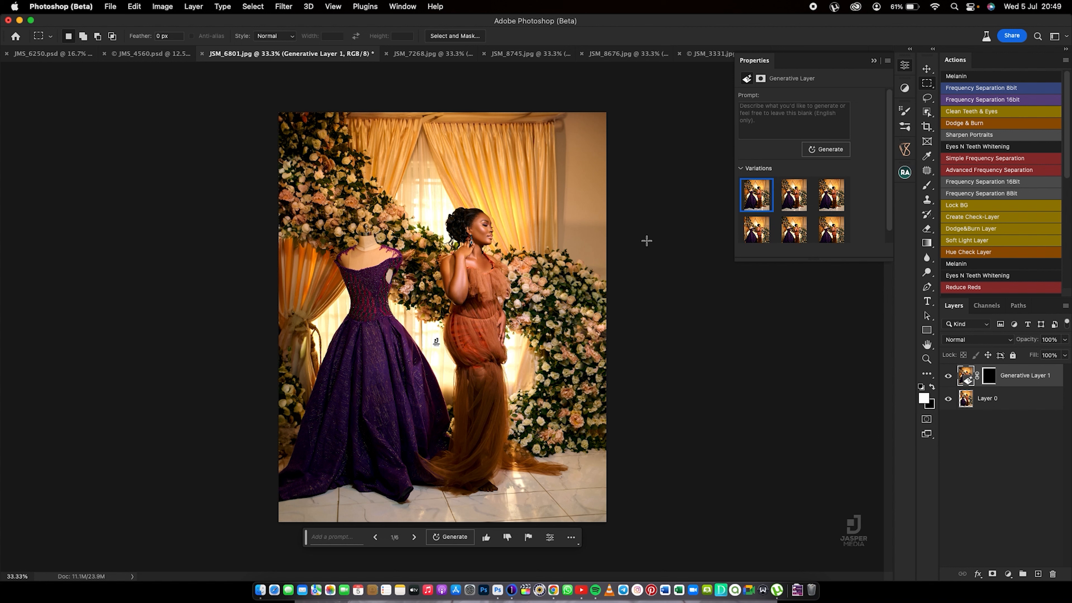
pyautogui.click(794, 201)
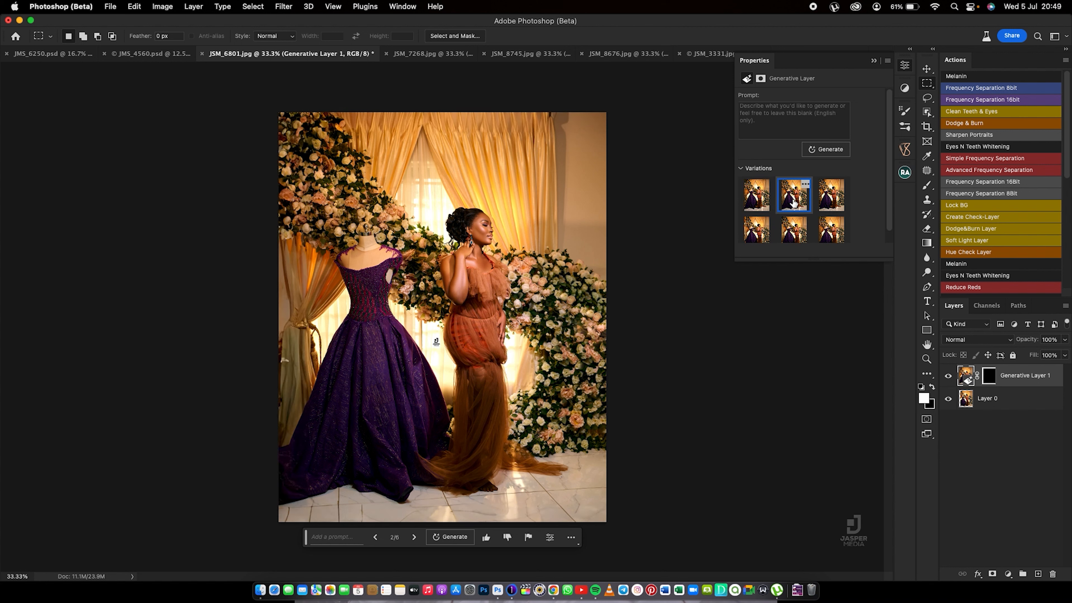
pyautogui.click(828, 201)
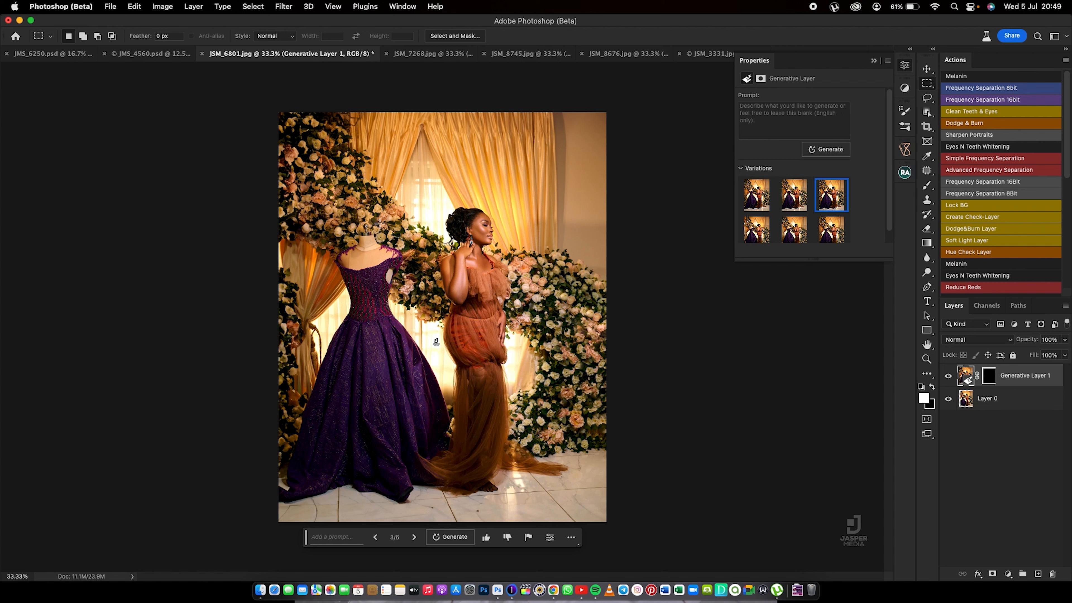
pyautogui.click(757, 205)
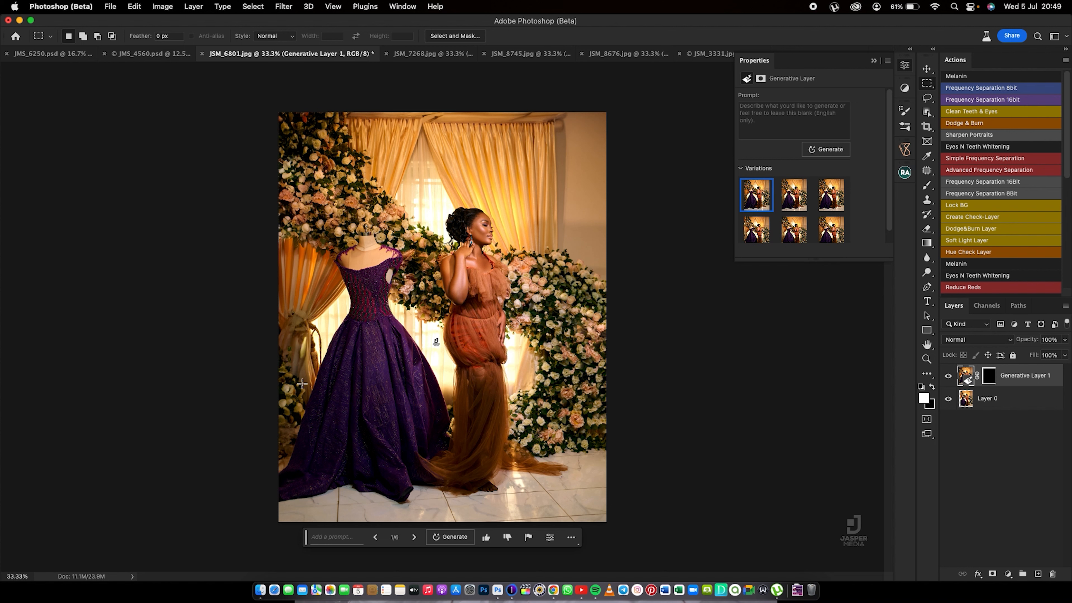
pyautogui.click(791, 236)
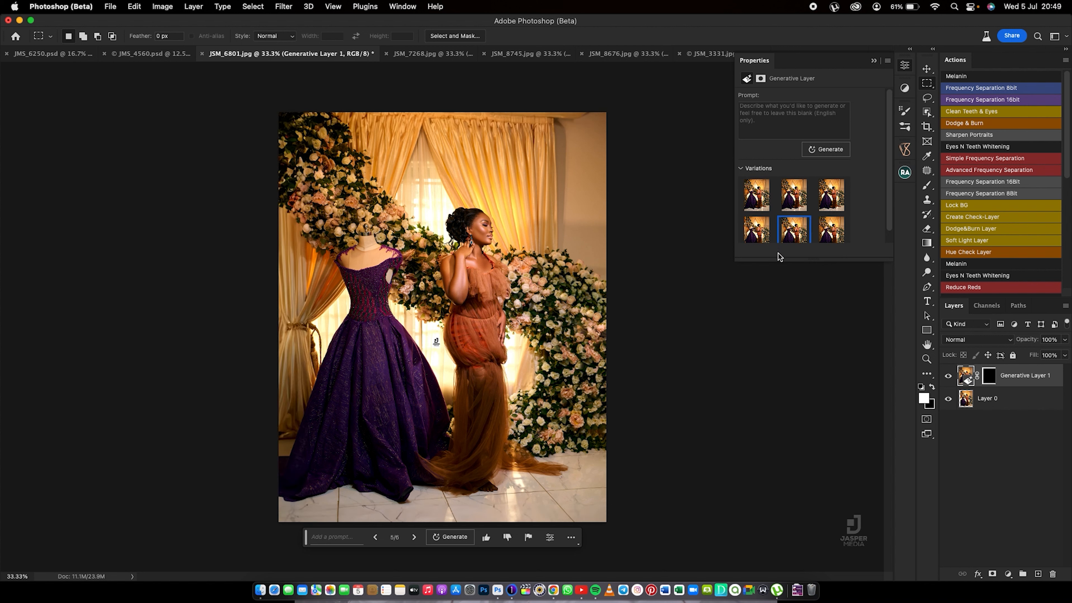
# - Open the JSM_7268.jpg document and crop its canvas outward by about 100 px on the left and 62 px at top and bottom
pyautogui.click(431, 57)
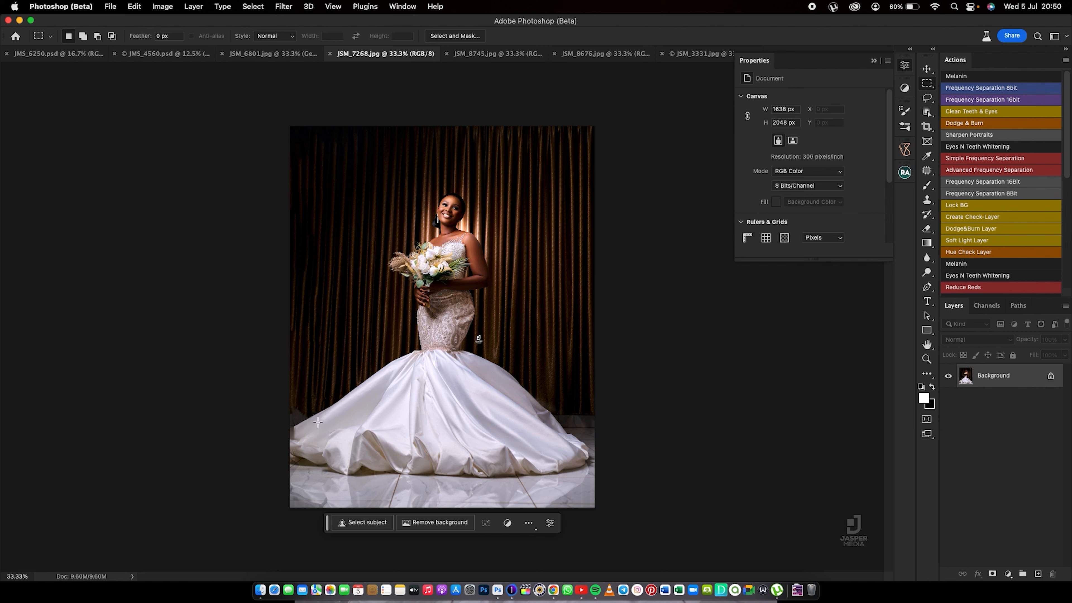
pyautogui.press('c')
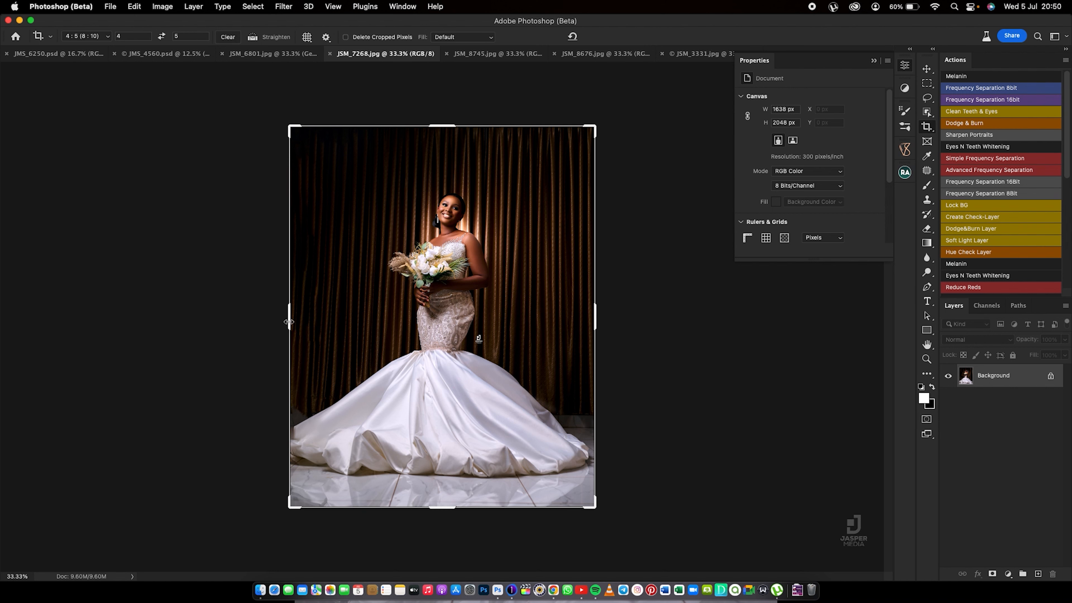
pyautogui.moveTo(290, 322); pyautogui.dragTo(282, 323)
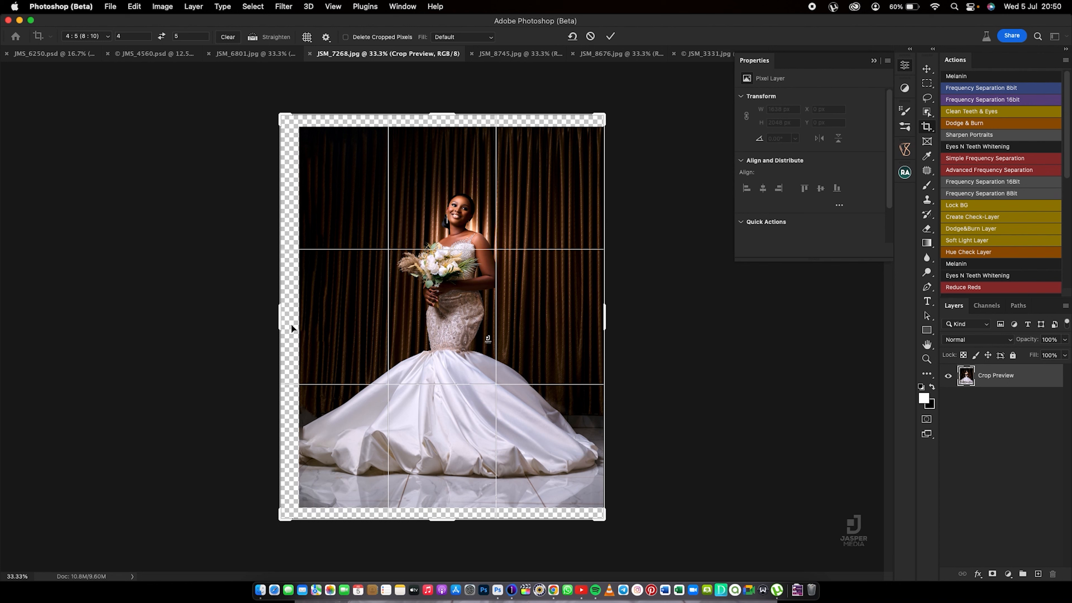
pyautogui.press('Return')
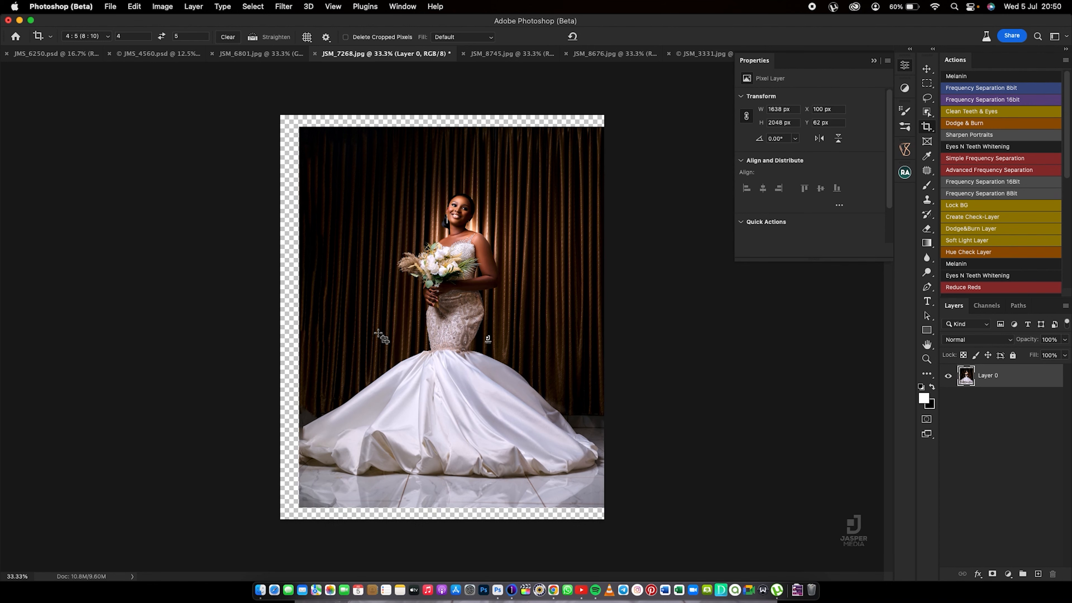
# - Marquee-select the empty borders around the bridal photo, slightly overlapping its edges, and apply Generative Fill with a blank prompt
pyautogui.press('m')
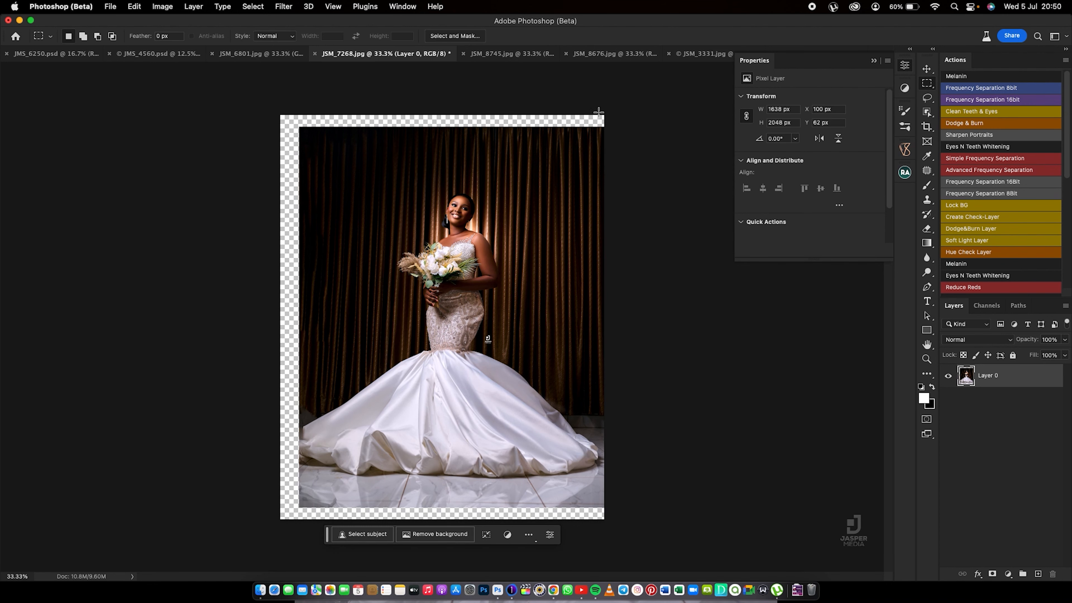
pyautogui.moveTo(604, 110); pyautogui.dragTo(276, 127)
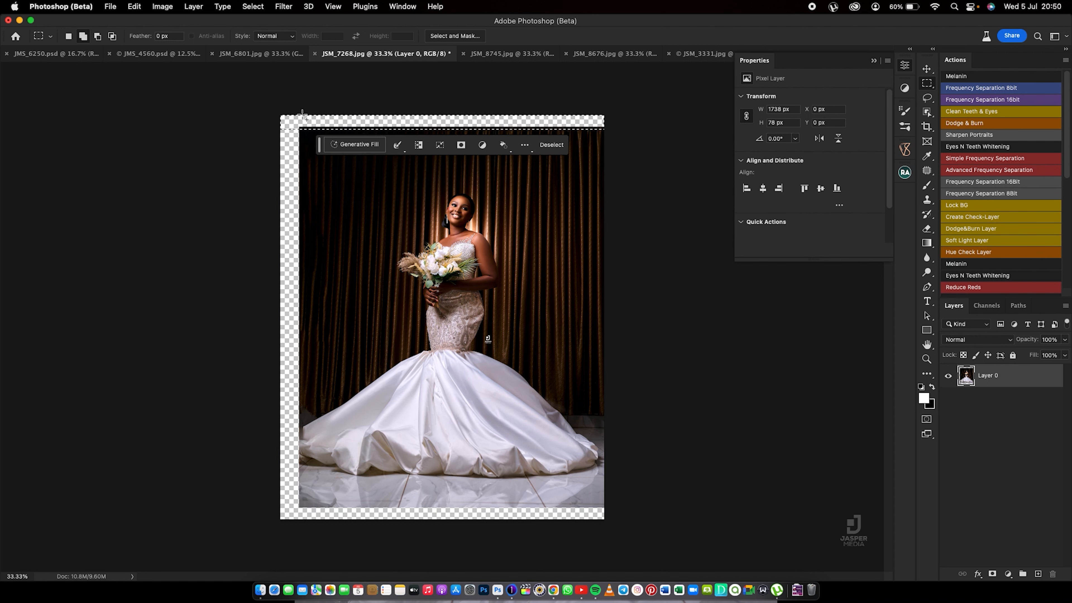
pyautogui.moveTo(295, 136); pyautogui.dragTo(283, 504)
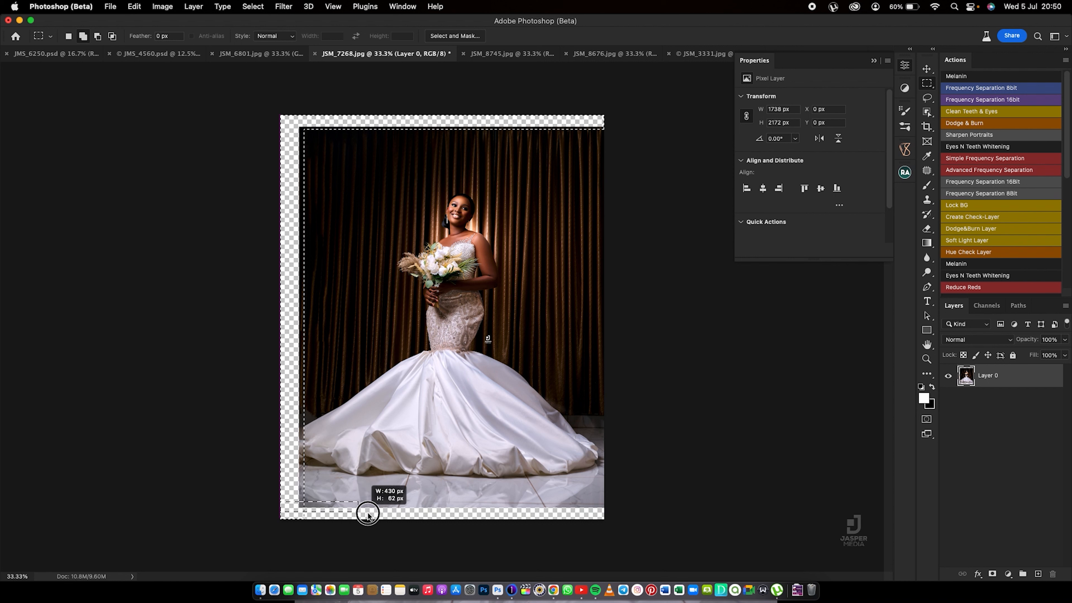
pyautogui.moveTo(367, 514); pyautogui.dragTo(619, 518)
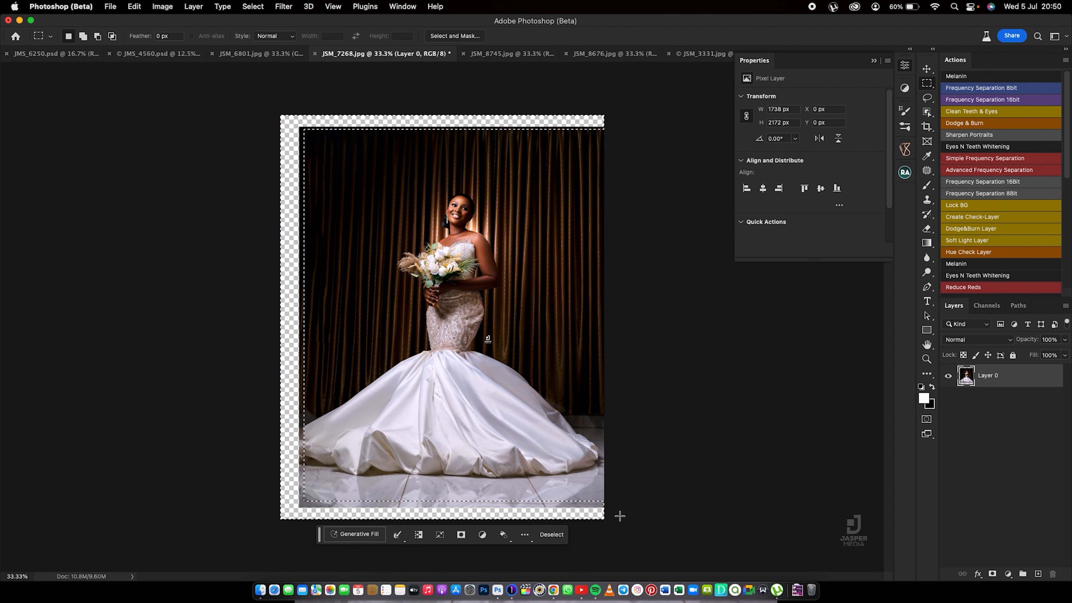
pyautogui.click(347, 539)
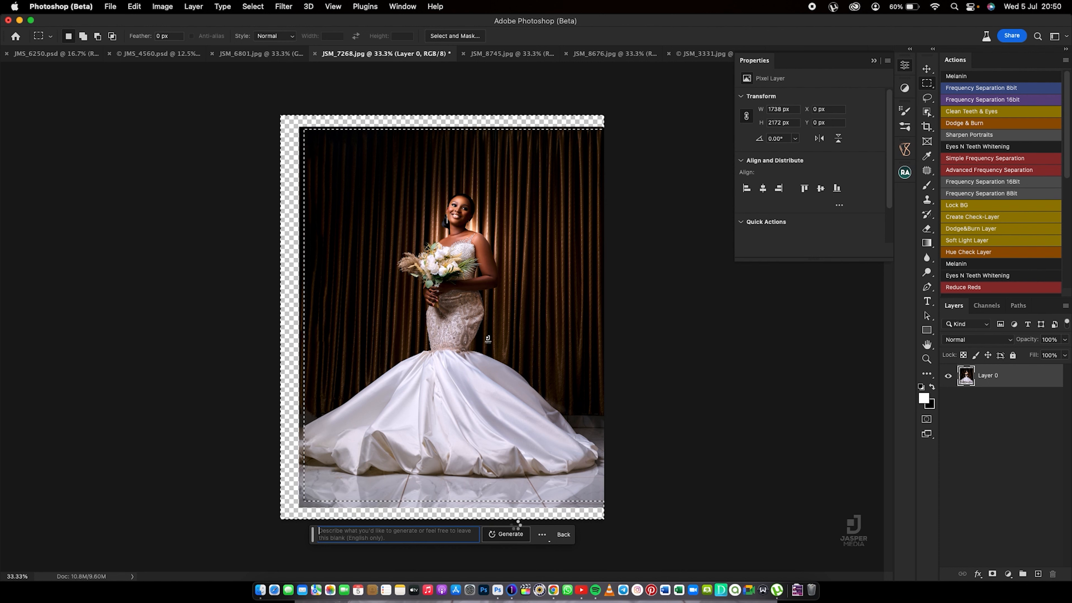
pyautogui.click(511, 533)
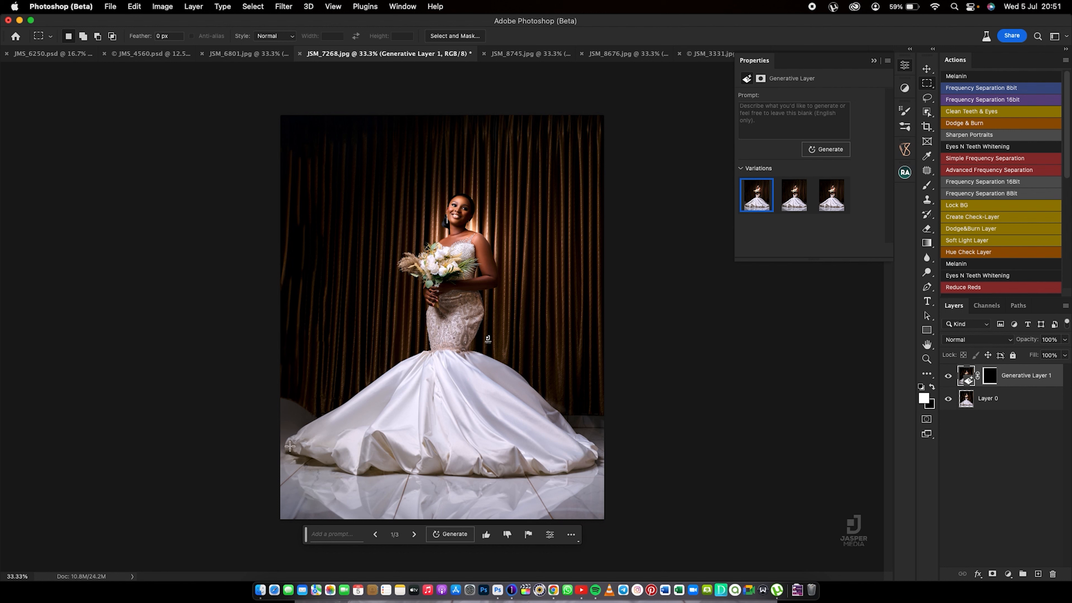
# - Compare the second and third variations of the bridal photo's filled borders and choose the second variation
pyautogui.click(792, 202)
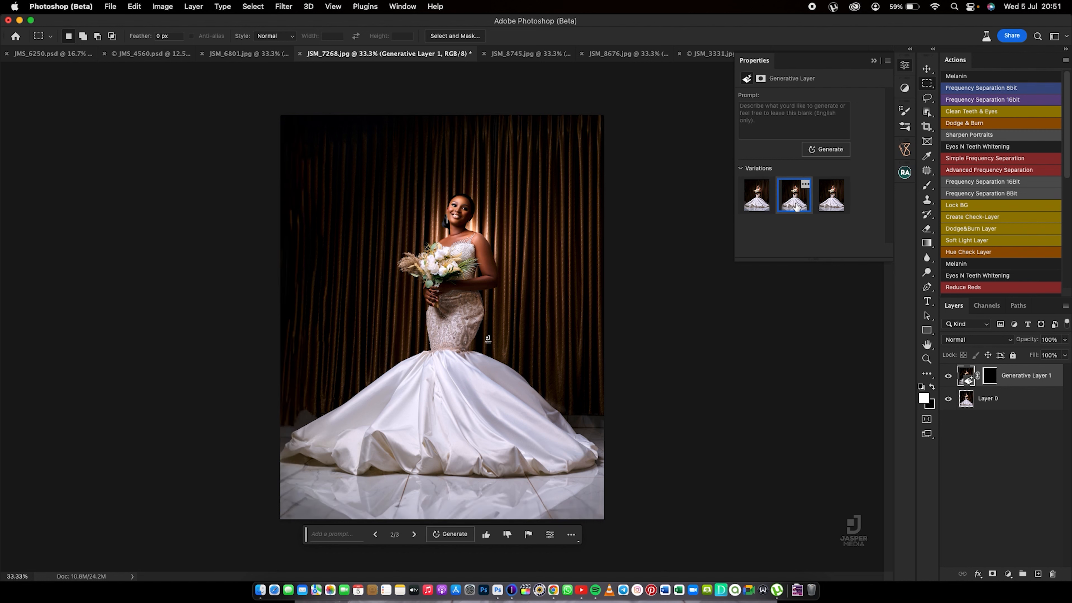
pyautogui.click(834, 209)
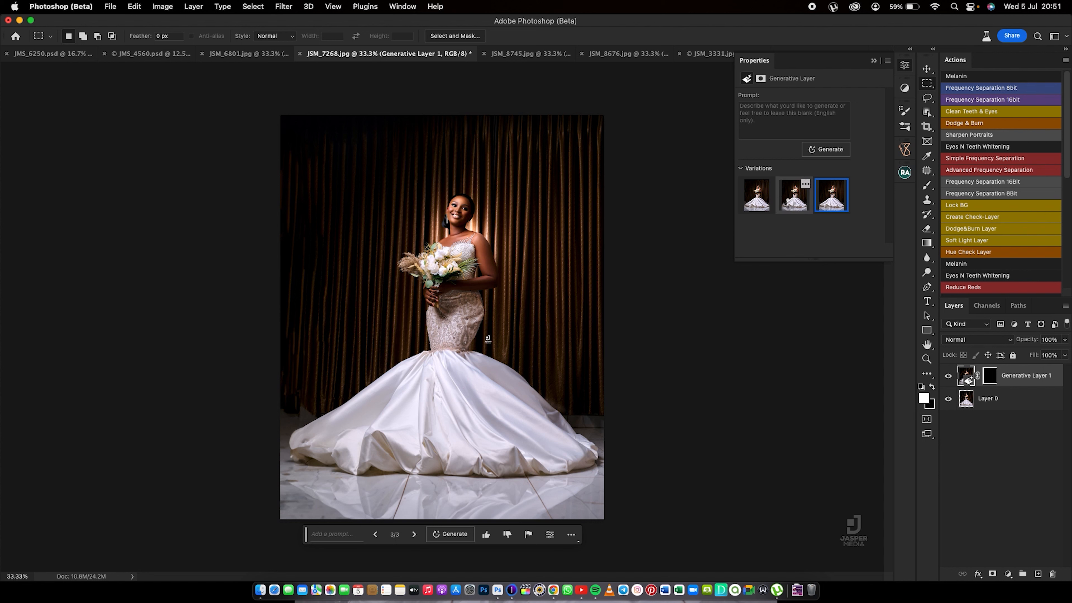
pyautogui.click(793, 199)
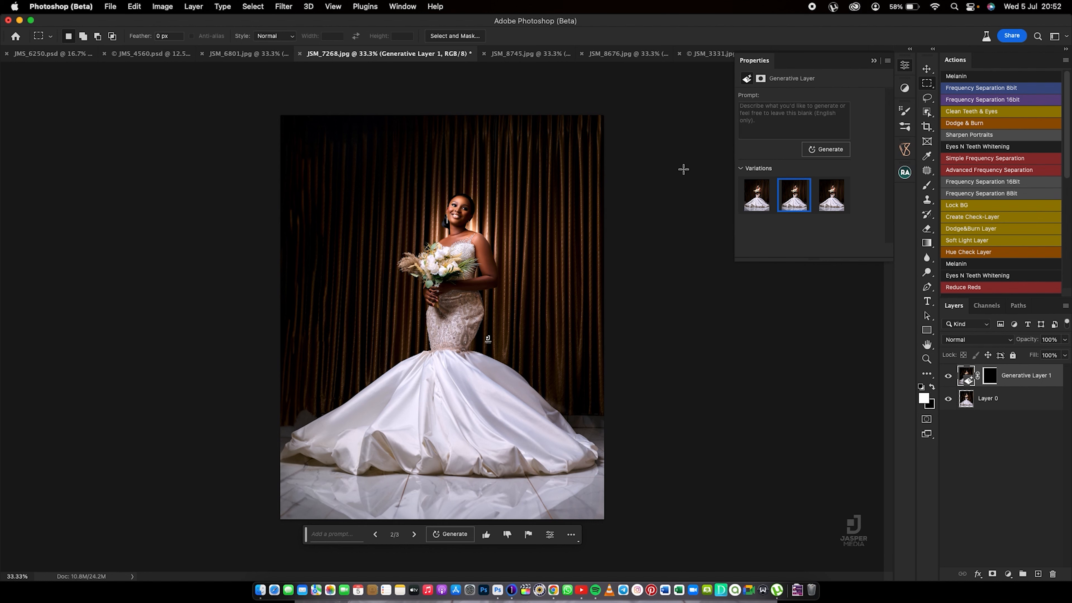
# - Open the JSM_8745.jpg document and crop its canvas outward by about 73 px on the left and 46 px at top and bottom
pyautogui.click(536, 54)
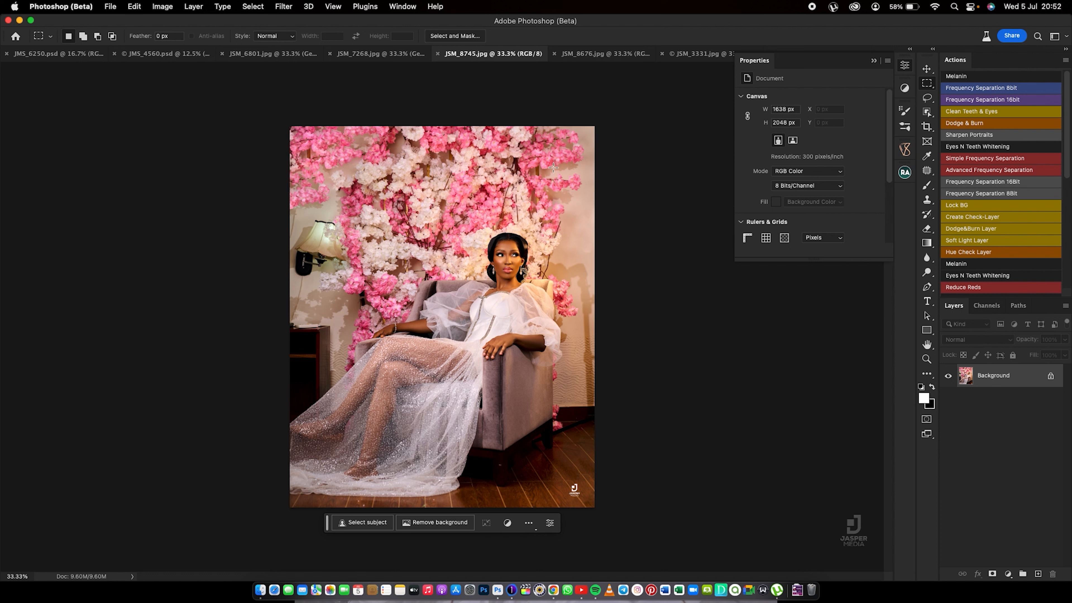
pyautogui.press('c')
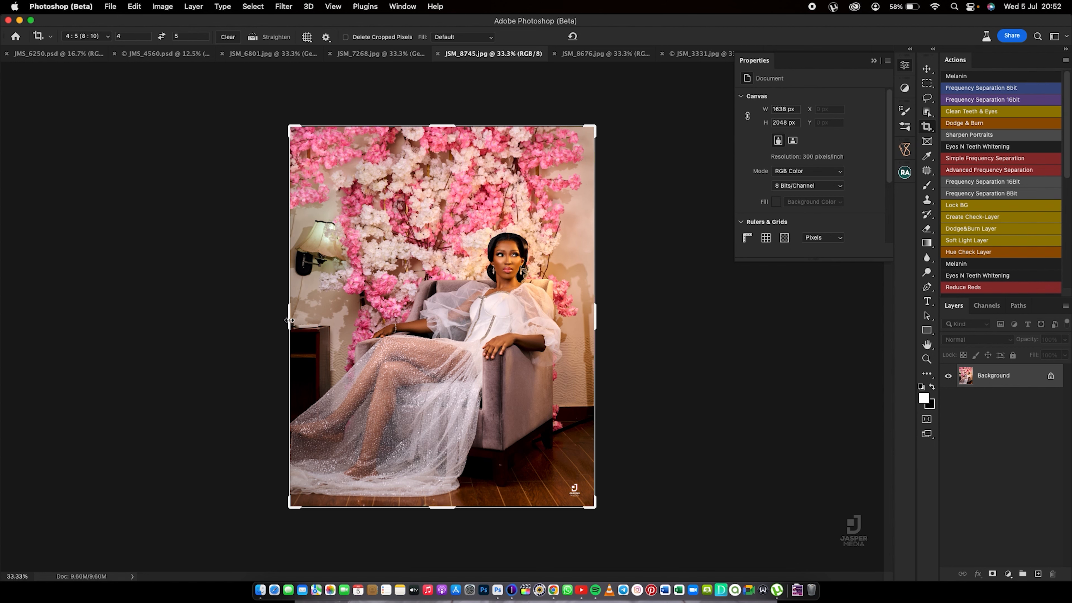
pyautogui.moveTo(290, 321); pyautogui.dragTo(283, 323)
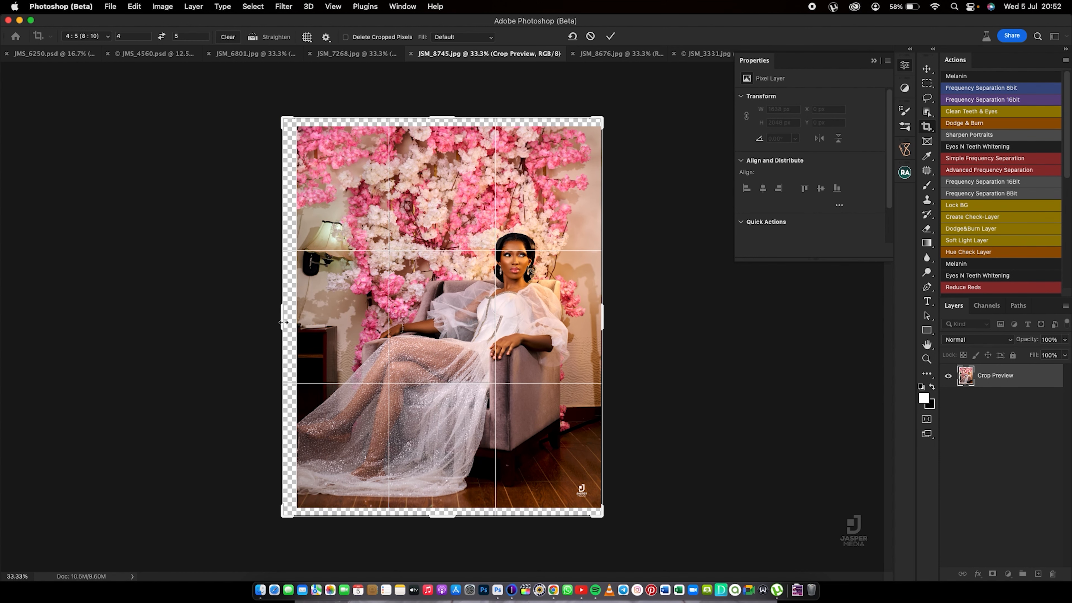
pyautogui.press('Return')
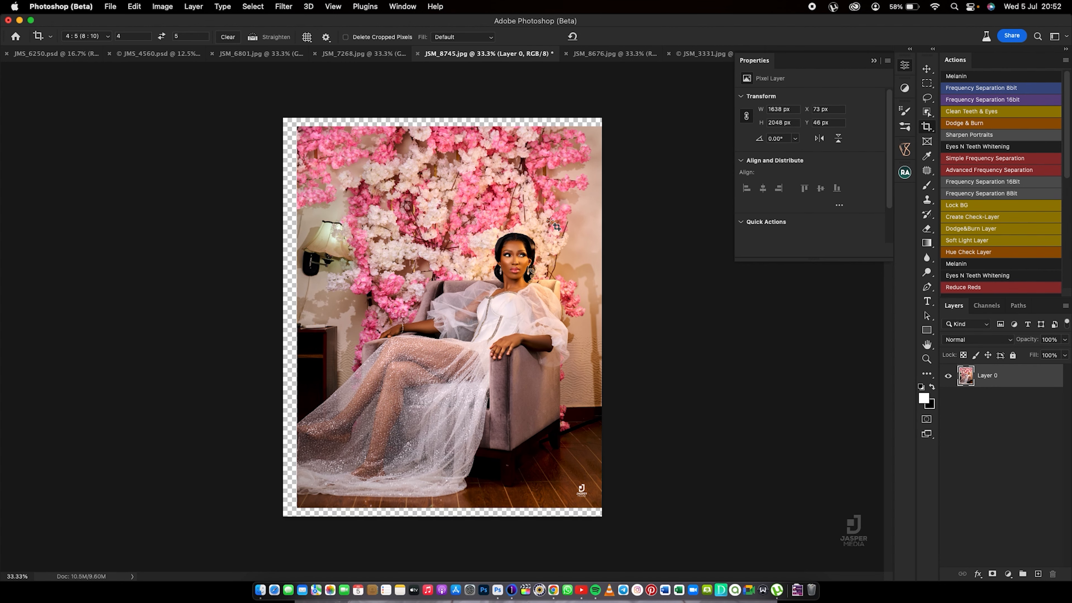
# - Marquee-select the empty top, left and bottom borders, slightly overlapping the photo, and apply Generative Fill with a blank prompt
pyautogui.press('m')
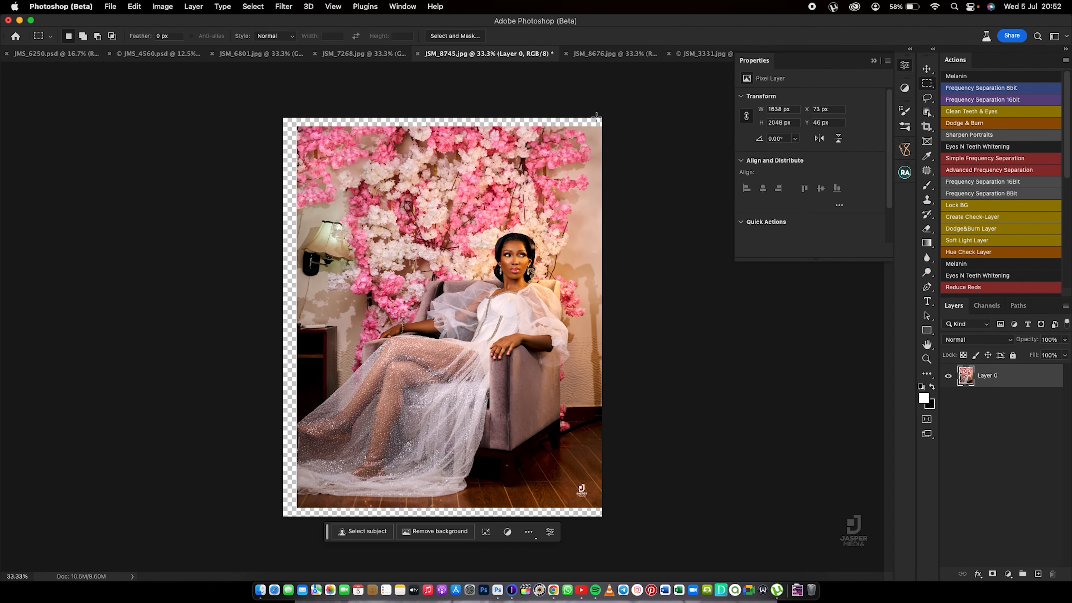
pyautogui.moveTo(602, 117); pyautogui.dragTo(282, 131)
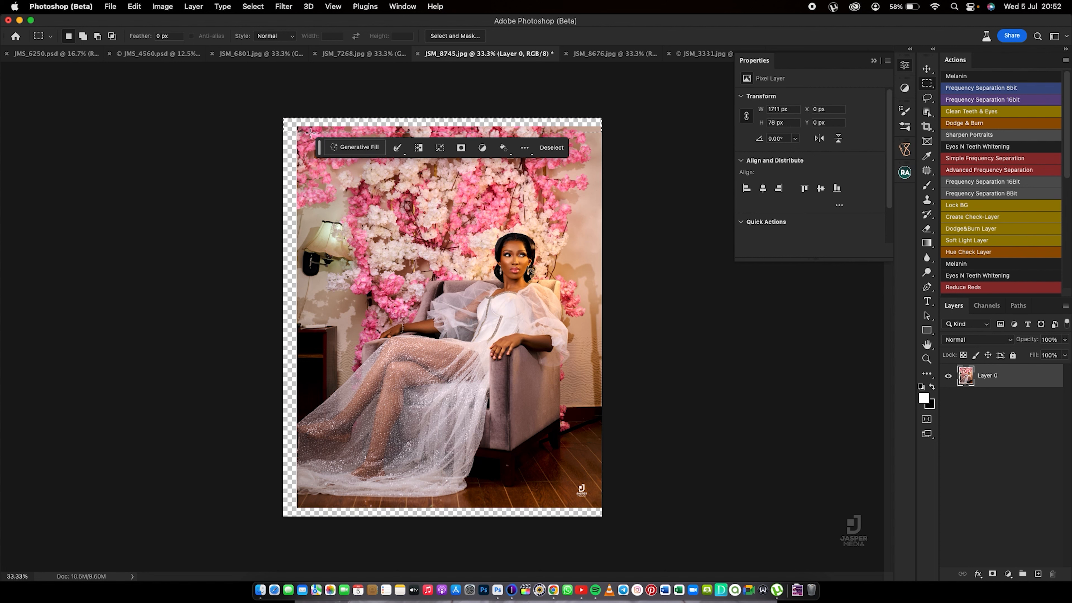
pyautogui.moveTo(302, 117); pyautogui.dragTo(612, 528)
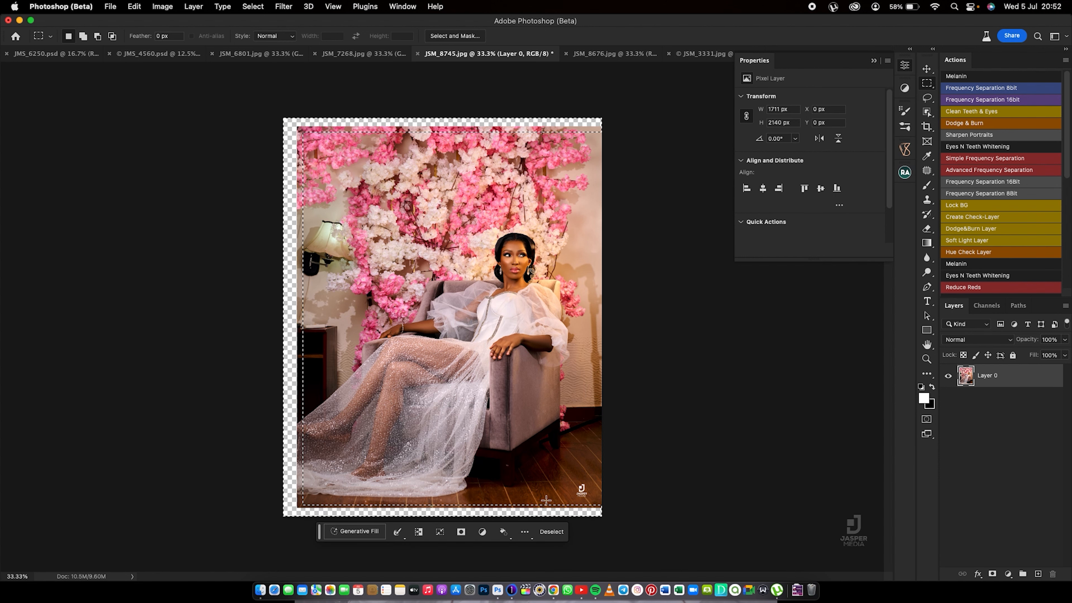
pyautogui.click(352, 532)
pyautogui.click(506, 530)
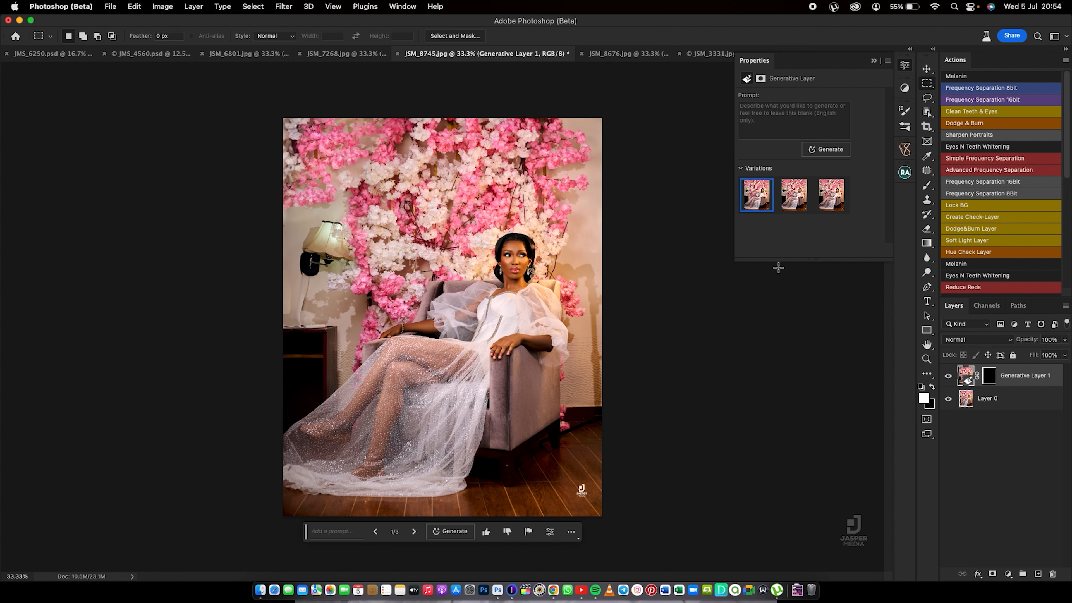
# - Compare the seated portrait with the generative layer hidden and shown
pyautogui.click(948, 376)
pyautogui.click(949, 377)
pyautogui.click(949, 377)
pyautogui.click(949, 377)
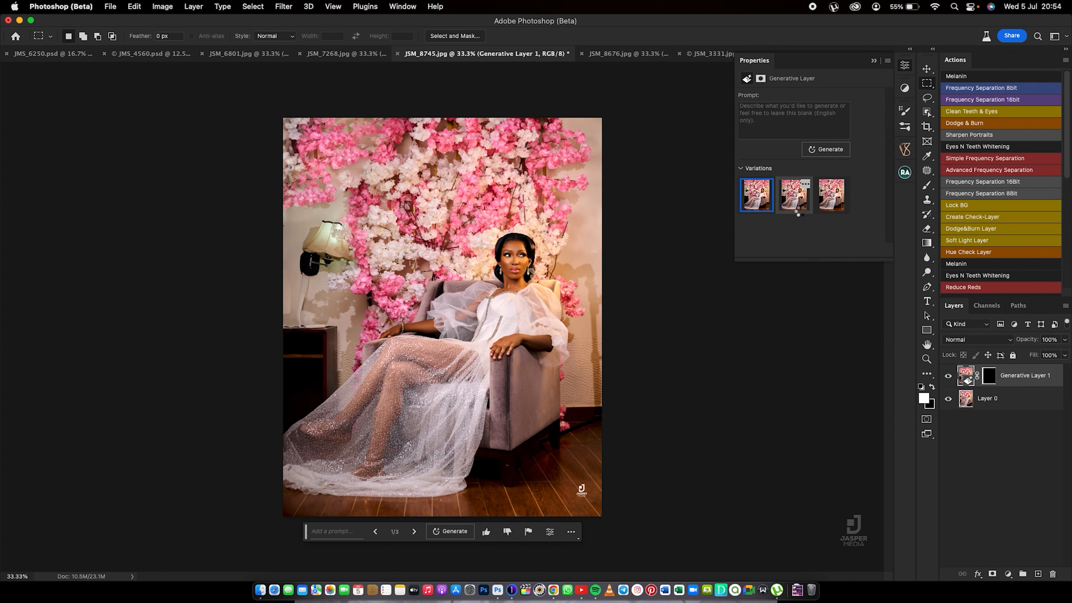
# - Compare the three variations of the extended lamp, gown and floor, and choose the first variation
pyautogui.click(802, 215)
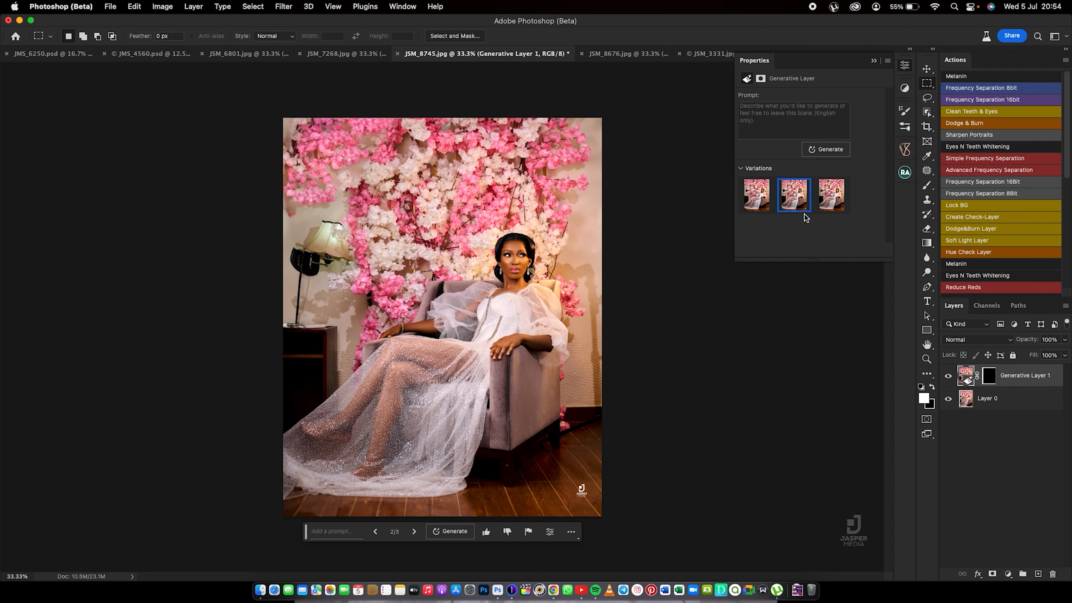
pyautogui.click(763, 202)
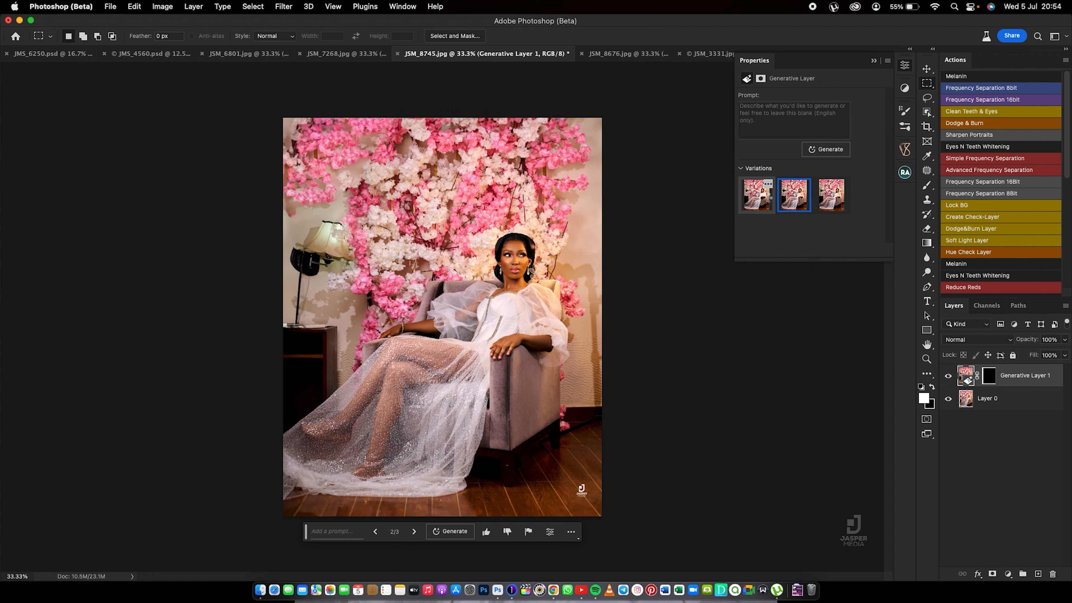
pyautogui.click(794, 206)
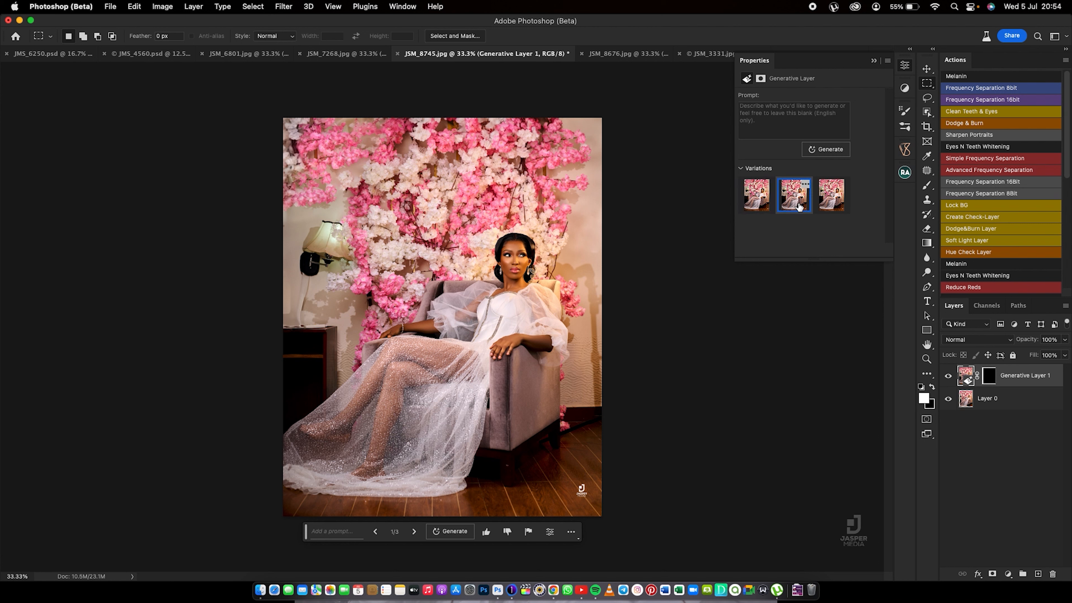
pyautogui.click(831, 204)
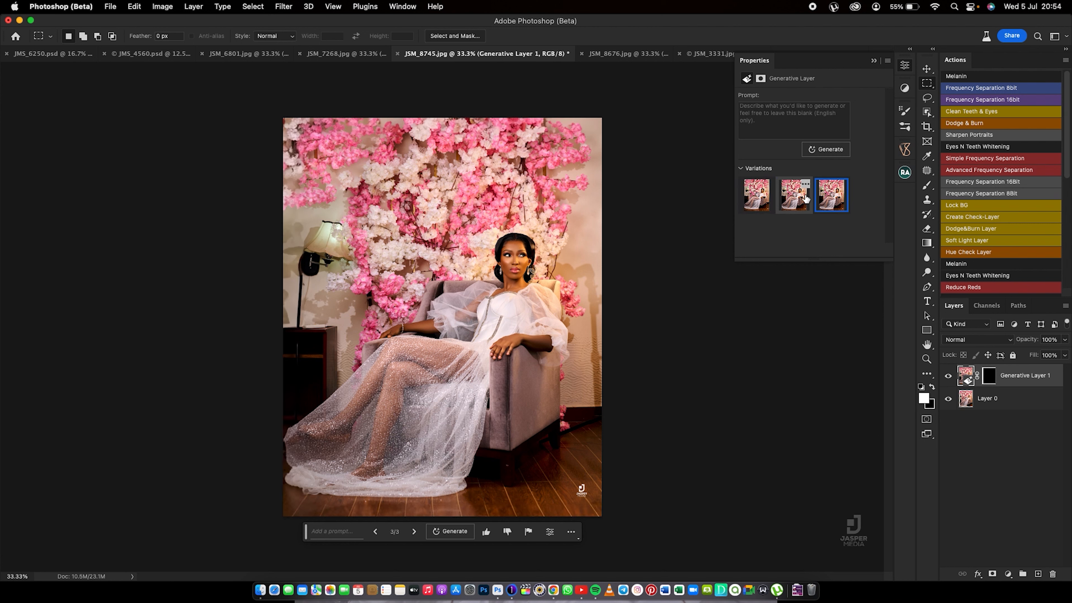
pyautogui.click(764, 202)
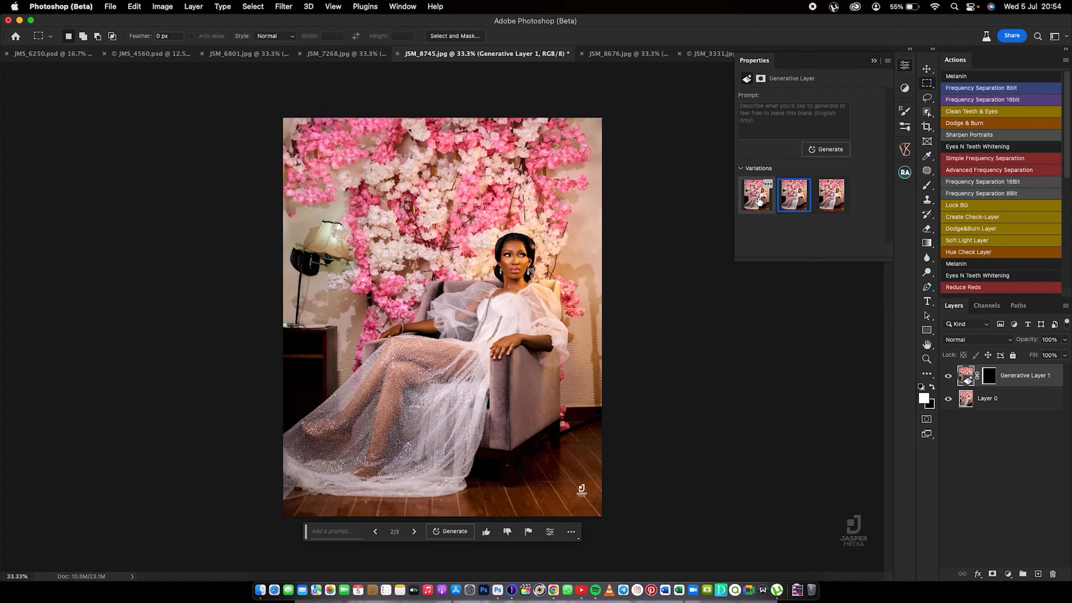
pyautogui.click(792, 205)
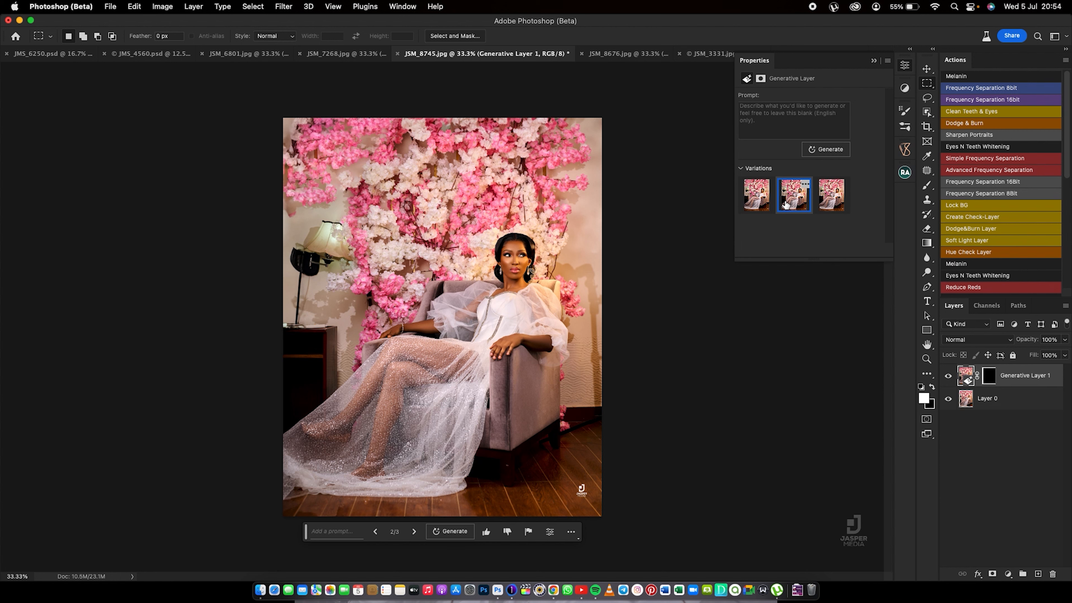
pyautogui.click(764, 202)
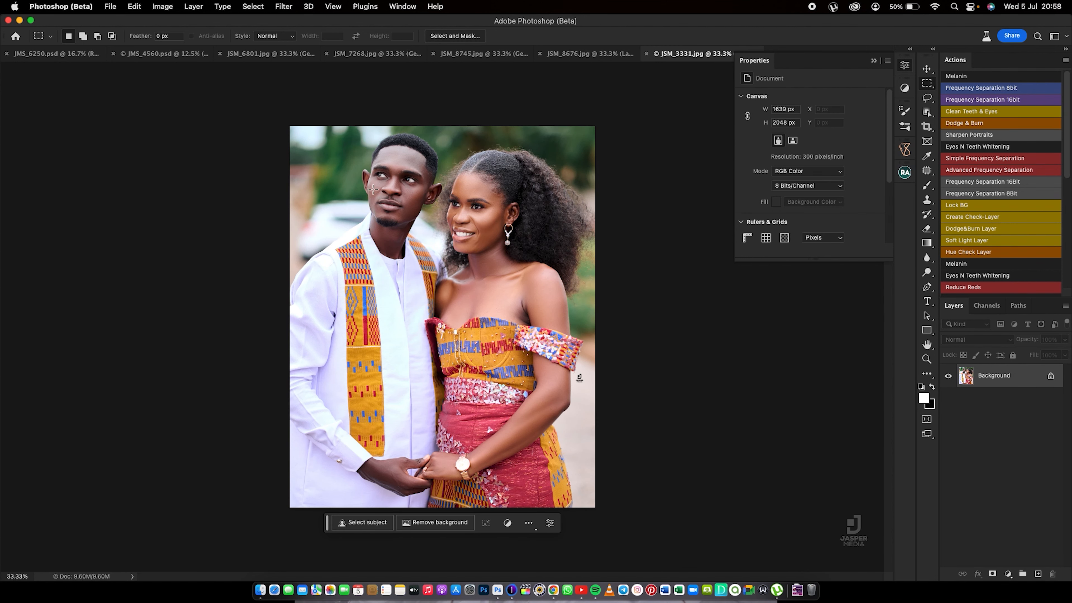
# - Extend the couple photo's canvas about 71 px left and 89 px upward, and apply blank-prompt Generative Fill to a 99 px wide left strip
pyautogui.press('c')
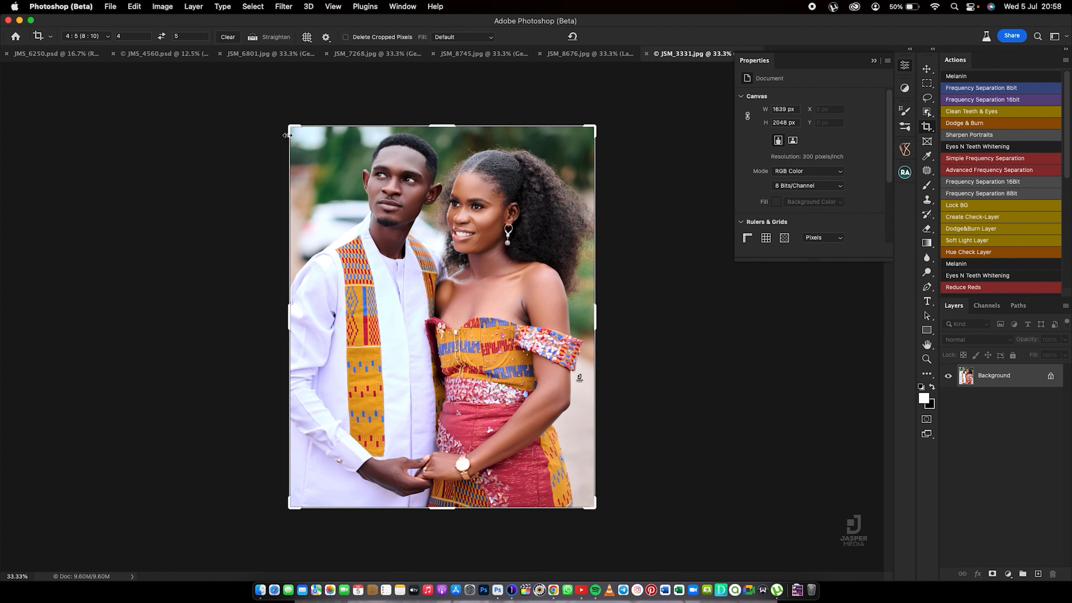
pyautogui.moveTo(294, 126); pyautogui.dragTo(283, 120)
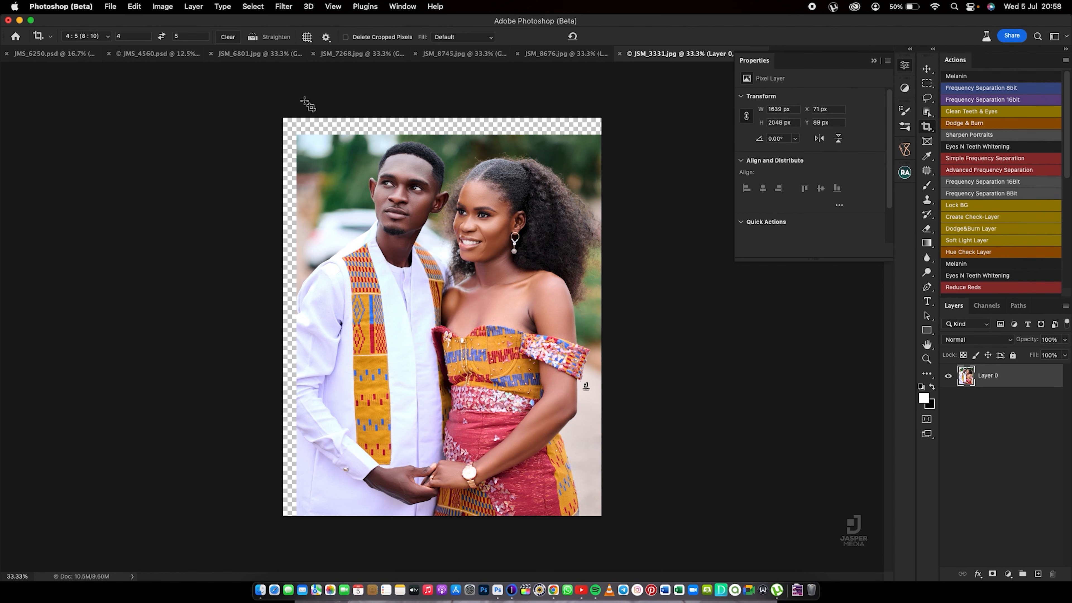
pyautogui.press('m')
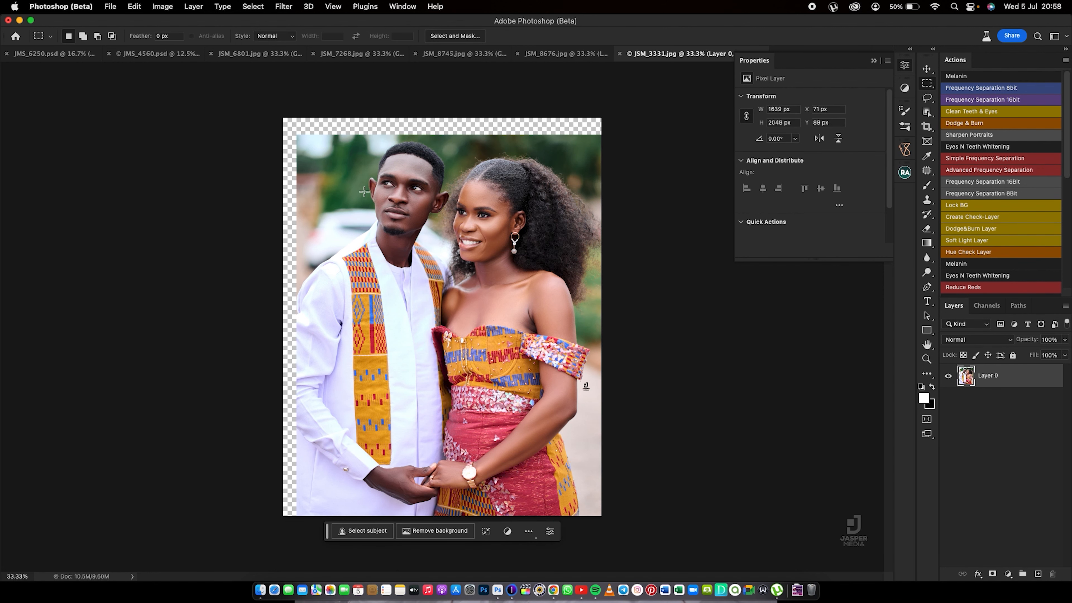
pyautogui.moveTo(300, 125); pyautogui.dragTo(211, 516)
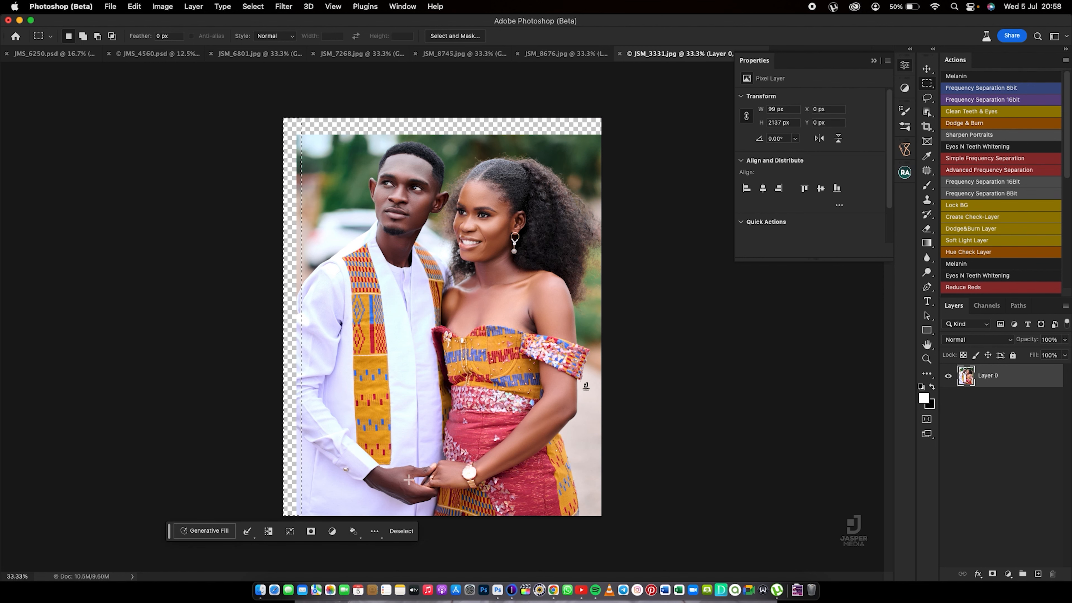
pyautogui.click(198, 531)
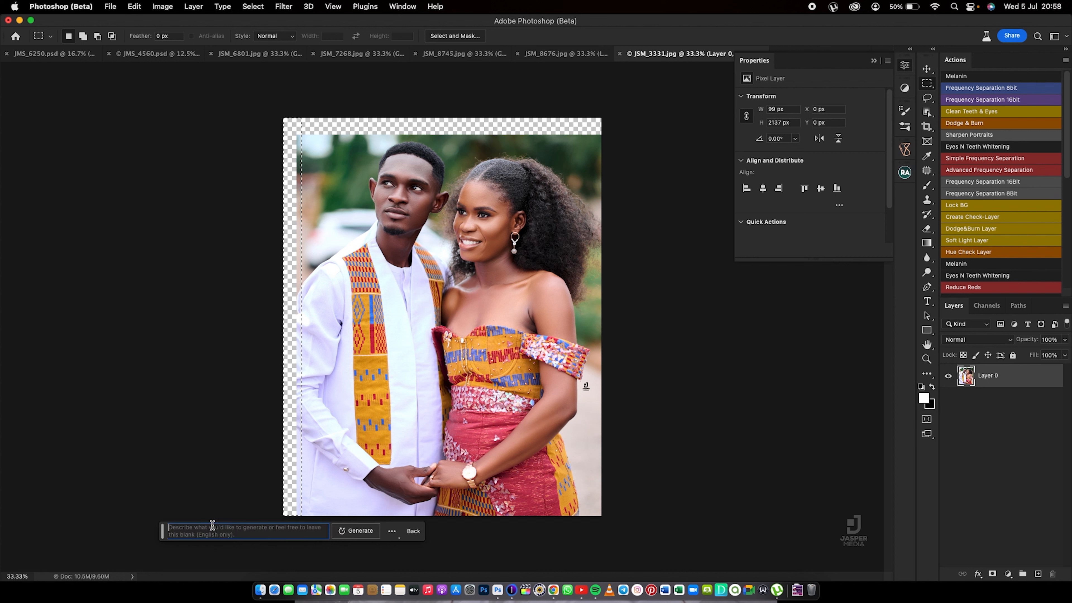
pyautogui.click(342, 531)
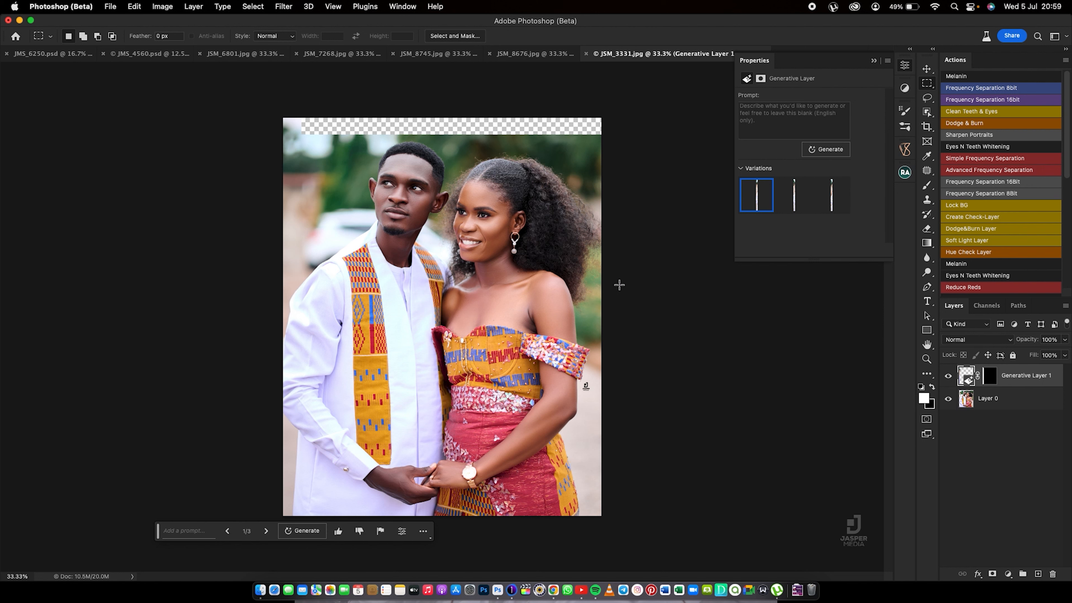
# - Compare the three variations of the extended sleeve and background along the left border, and choose the third variation
pyautogui.click(793, 207)
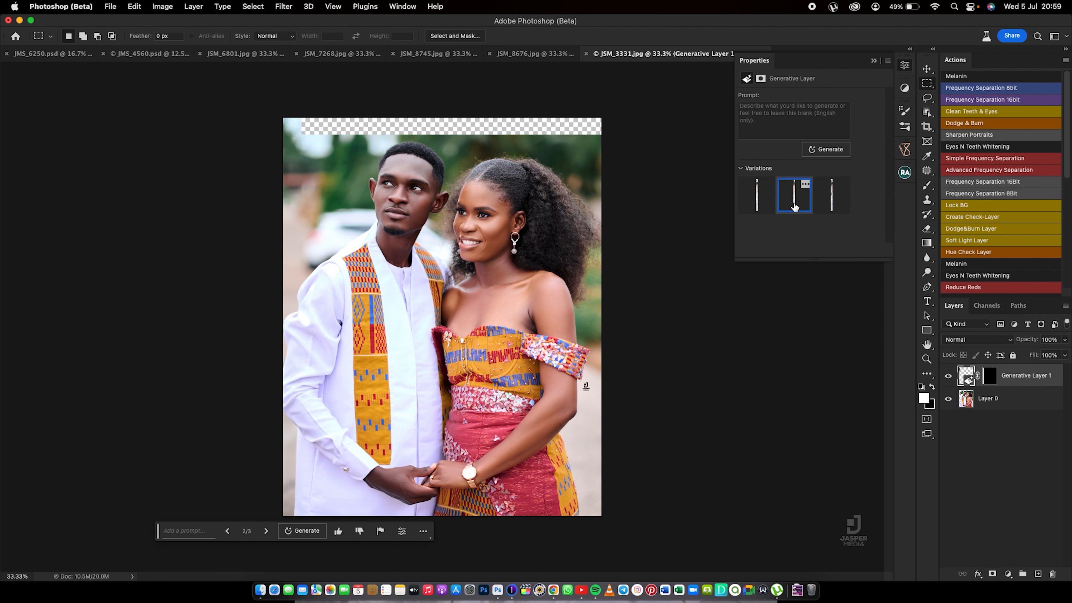
pyautogui.click(831, 202)
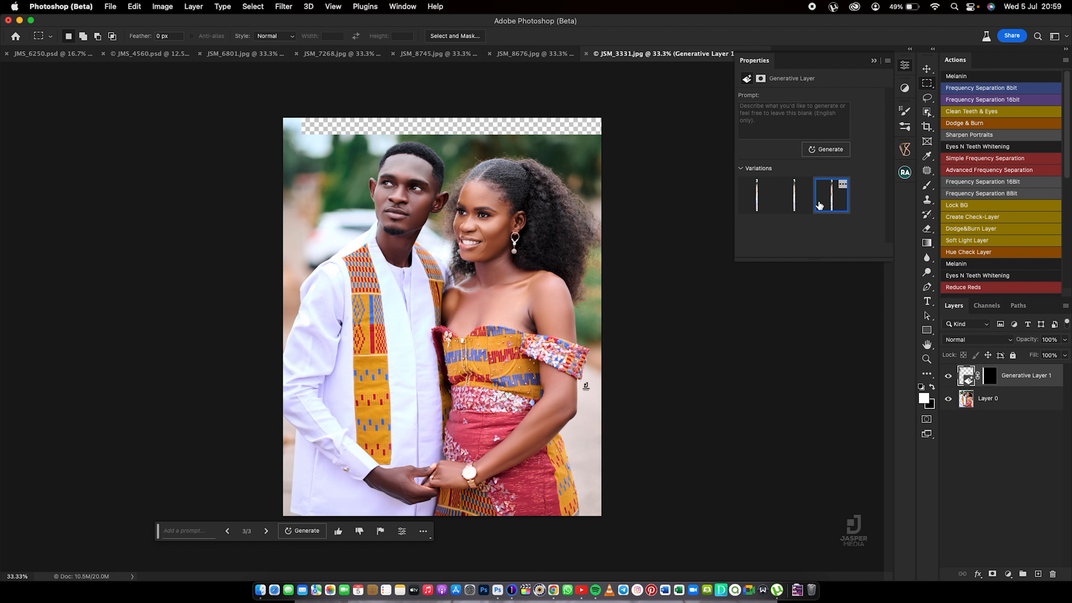
pyautogui.click(762, 204)
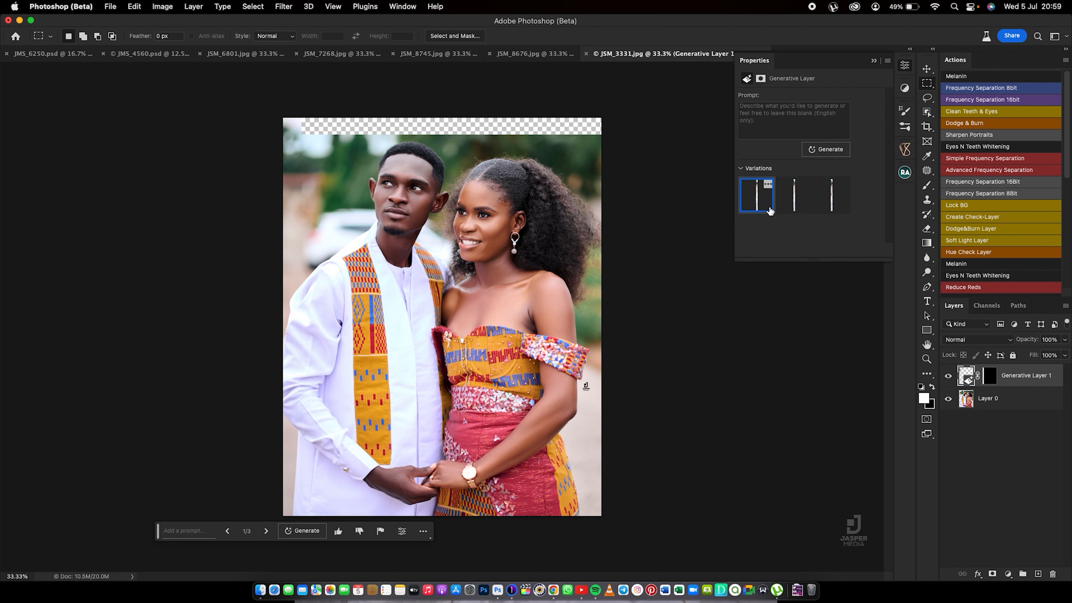
pyautogui.click(826, 205)
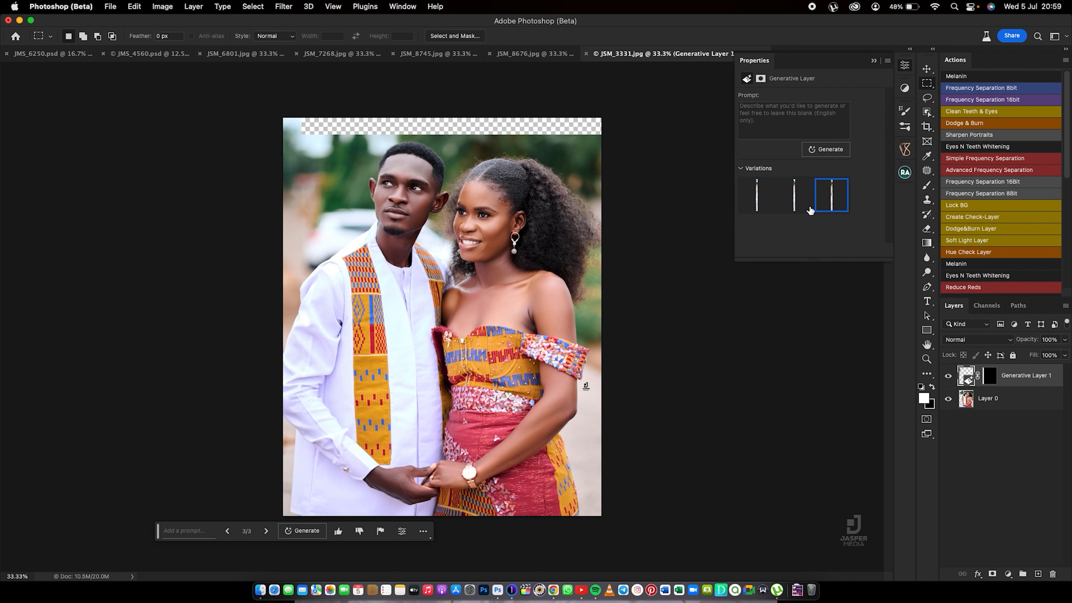
pyautogui.click(760, 205)
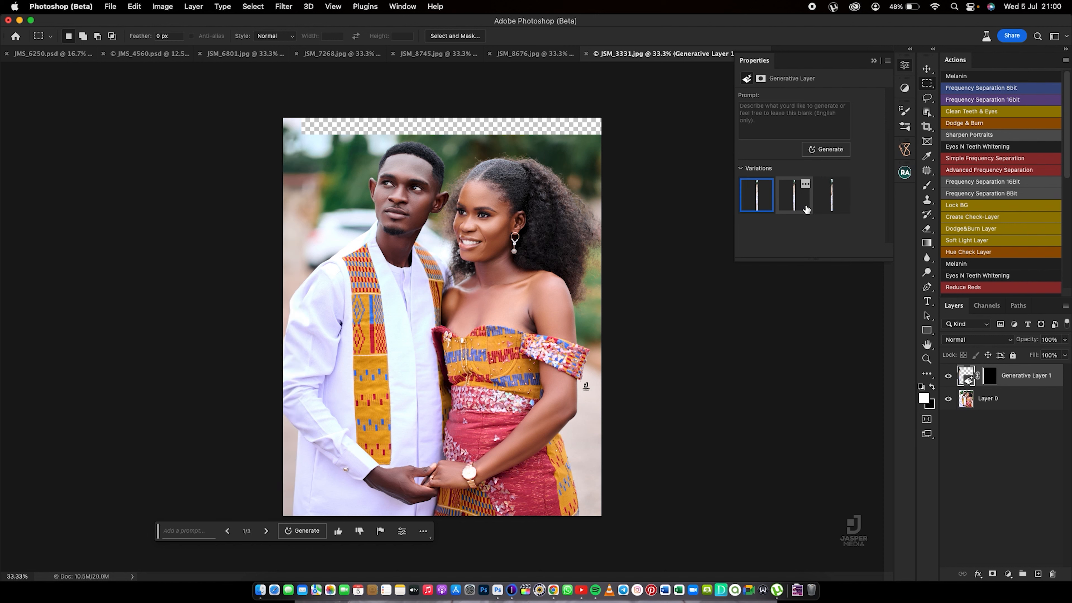
pyautogui.click(830, 206)
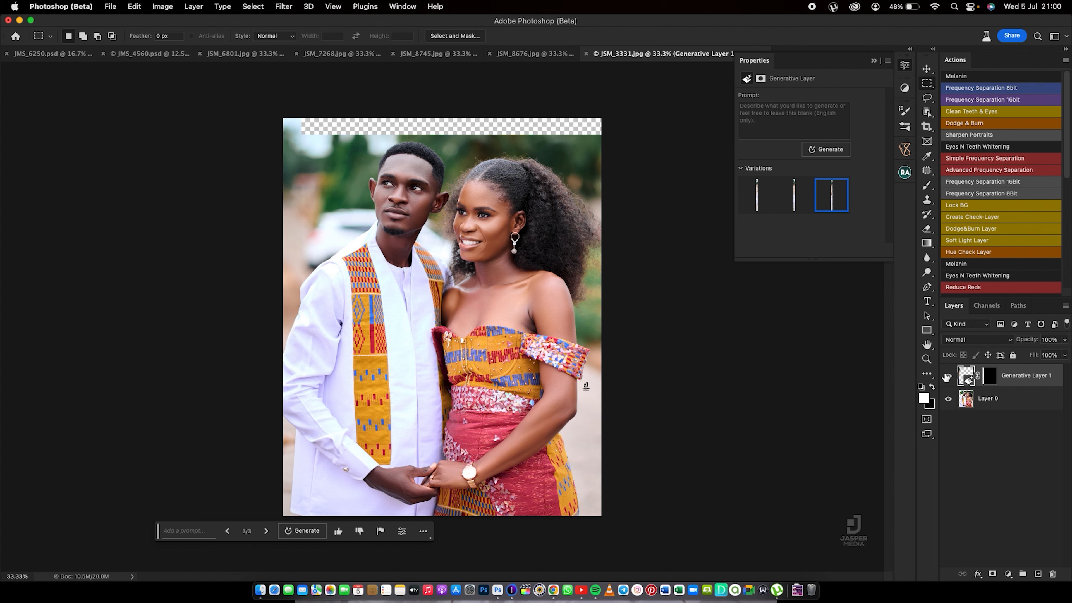
# - Check the filled left border of the couple photo with the generative layer hidden and shown
pyautogui.click(949, 376)
pyautogui.click(949, 376)
pyautogui.click(949, 376)
pyautogui.click(949, 376)
# - On Layer 0, marquee-select the empty top border at about 1632 × 114 px and try Generative Fill with a blank prompt
pyautogui.click(971, 398)
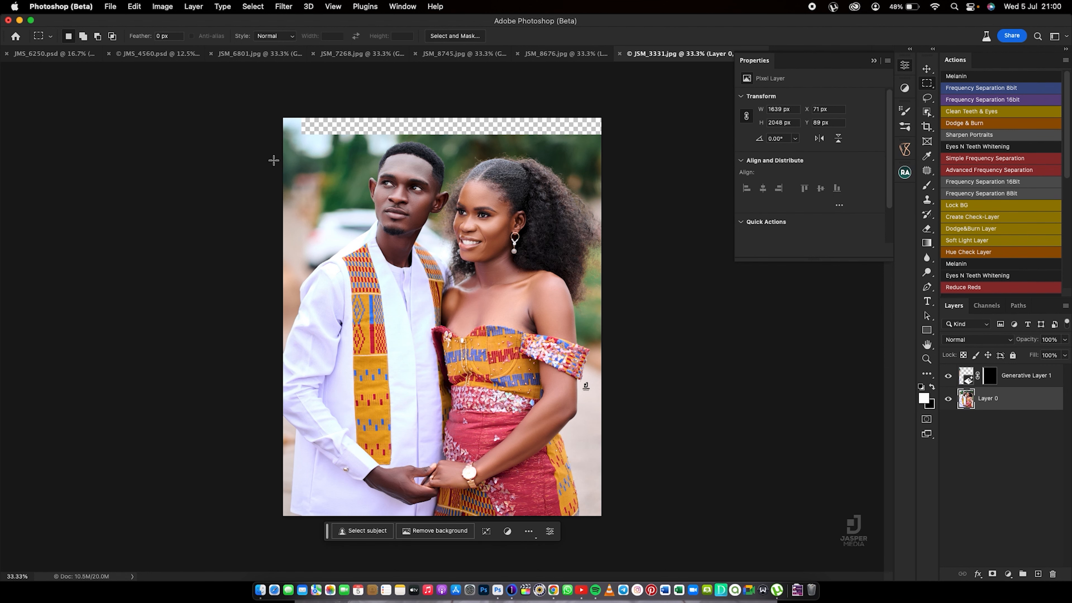
pyautogui.moveTo(296, 115); pyautogui.dragTo(604, 139)
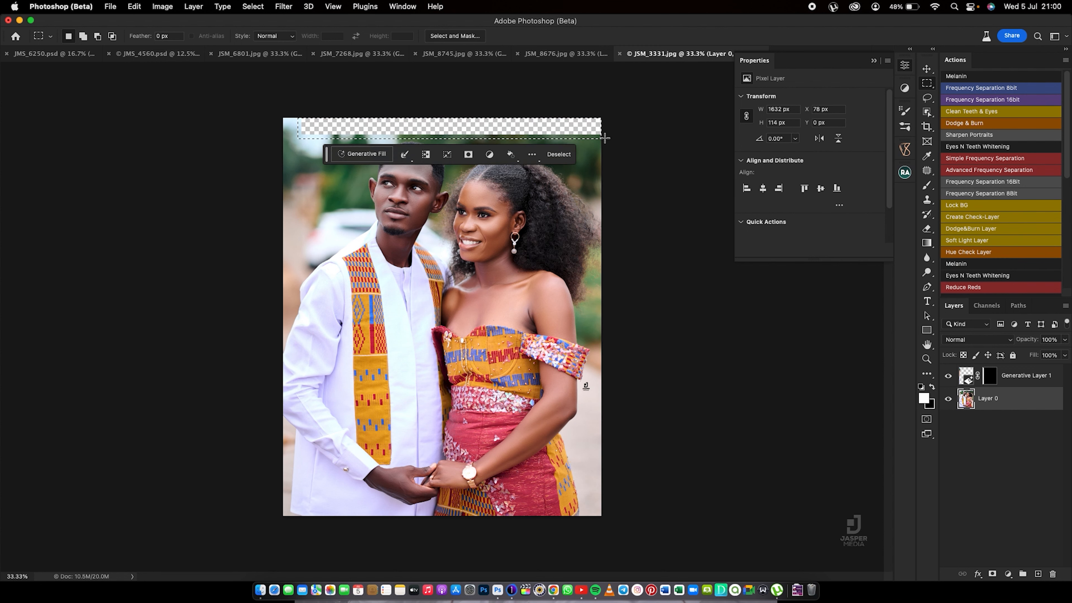
pyautogui.click(375, 159)
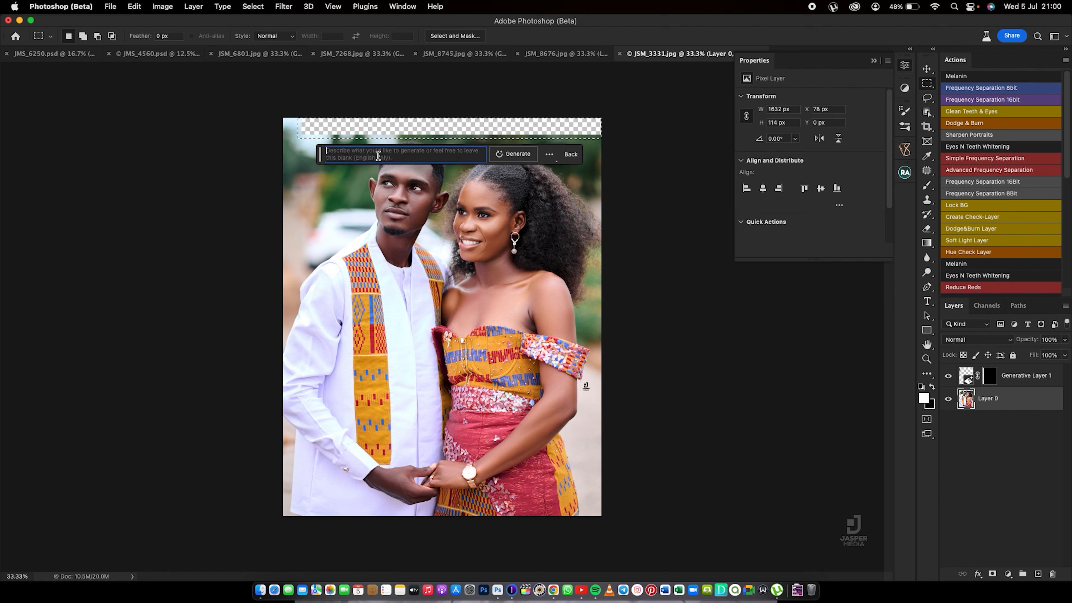
pyautogui.click(508, 156)
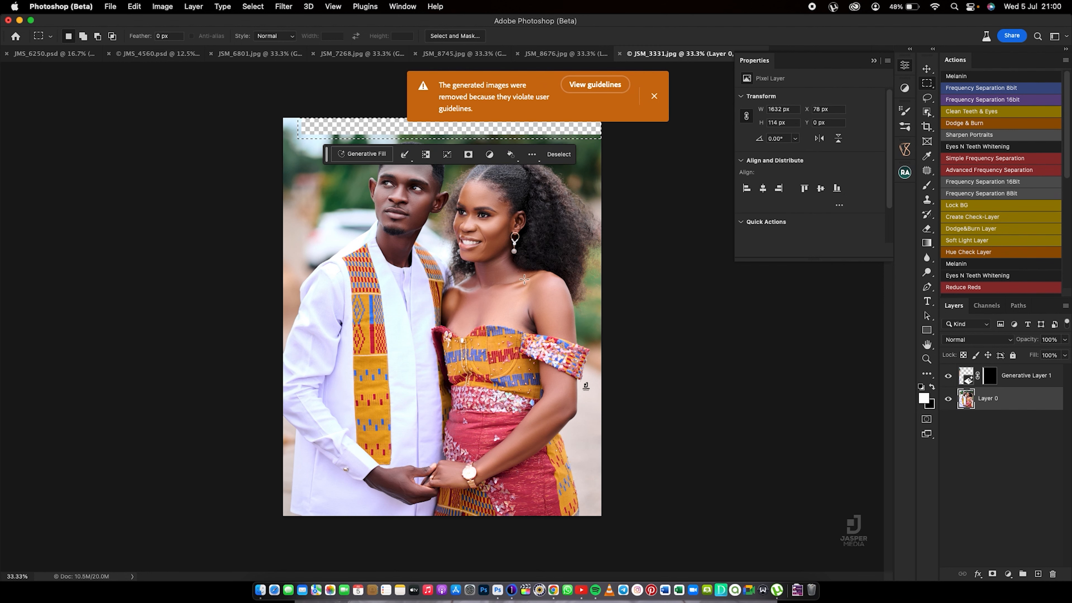
# - Undo the top border selection on the couple photo and delete Generative Layer 1
pyautogui.click(654, 96)
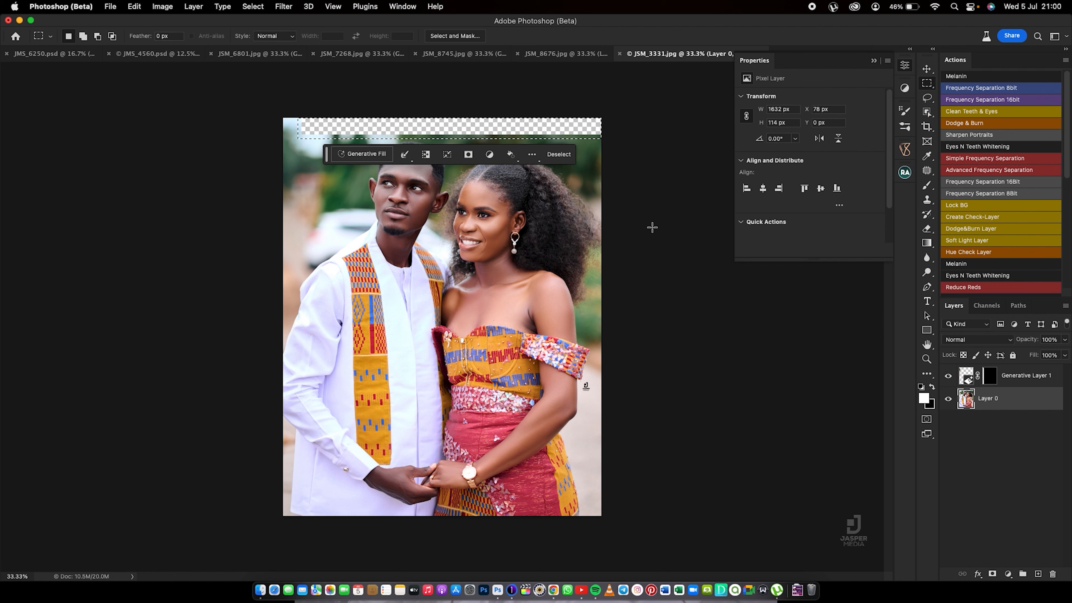
pyautogui.press('super+z')
pyautogui.press('super+z')
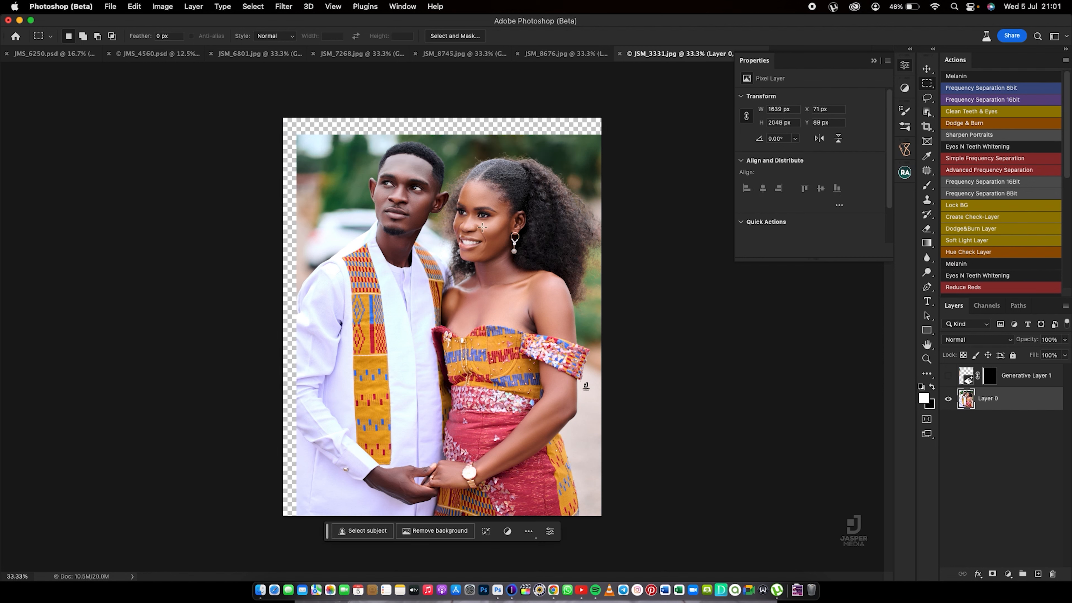
pyautogui.moveTo(1013, 376); pyautogui.dragTo(1052, 574)
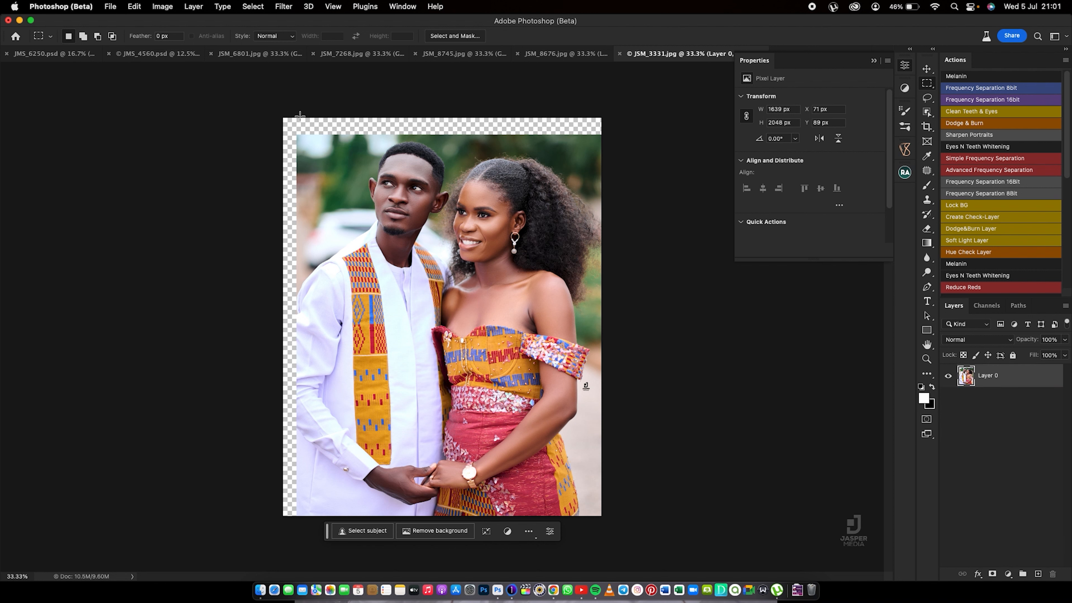
# - Marquee-select the empty left border about 87 px wide, add the empty top border to the selection, and apply Generative Fill with a blank prompt
pyautogui.moveTo(298, 115); pyautogui.dragTo(228, 521)
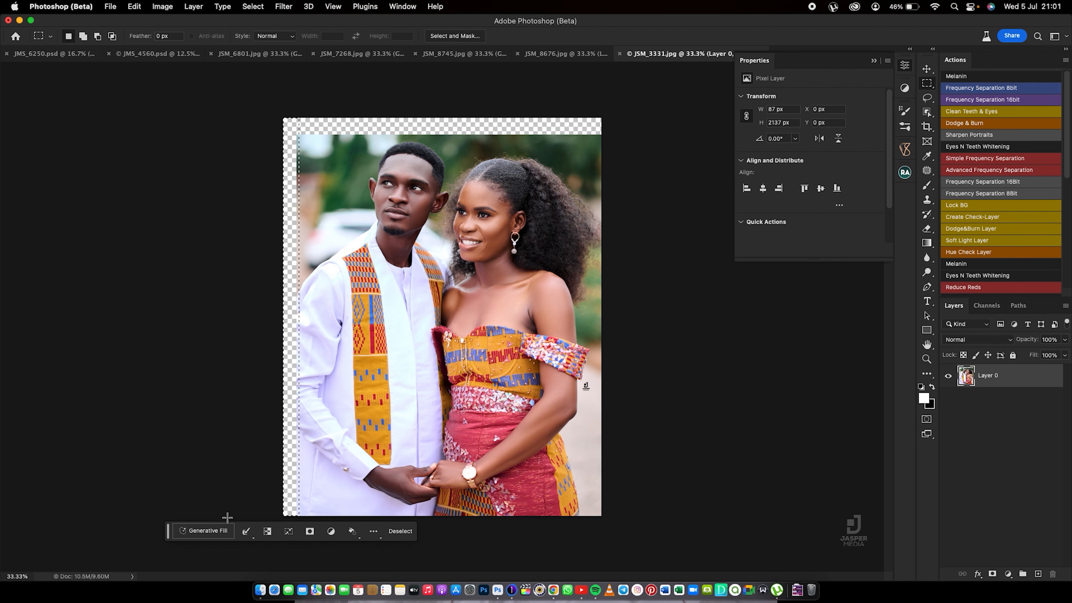
pyautogui.moveTo(284, 114); pyautogui.dragTo(284, 114)
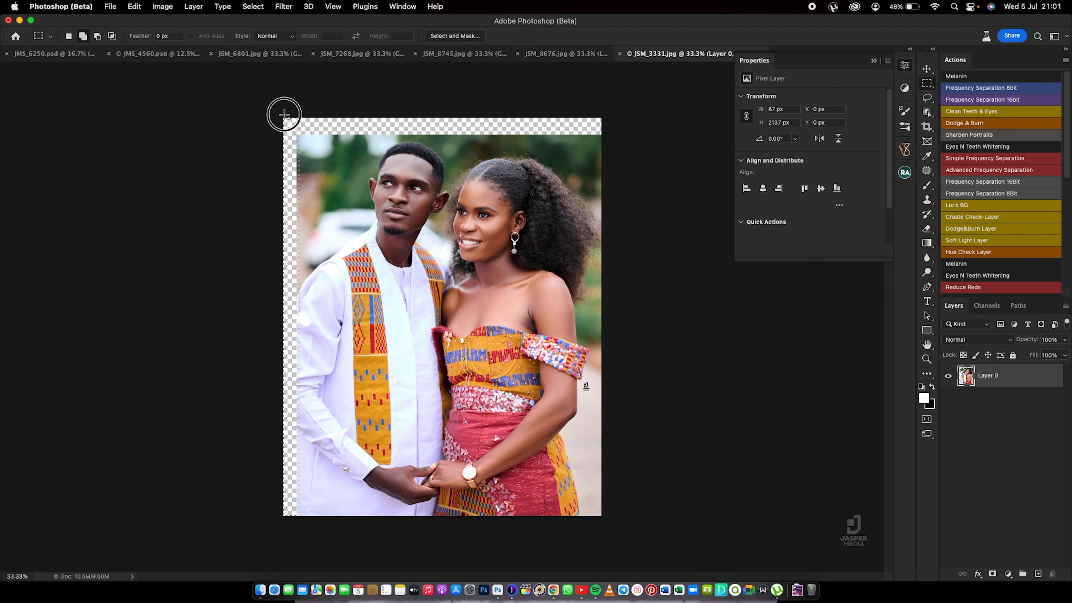
pyautogui.moveTo(598, 137); pyautogui.dragTo(604, 136)
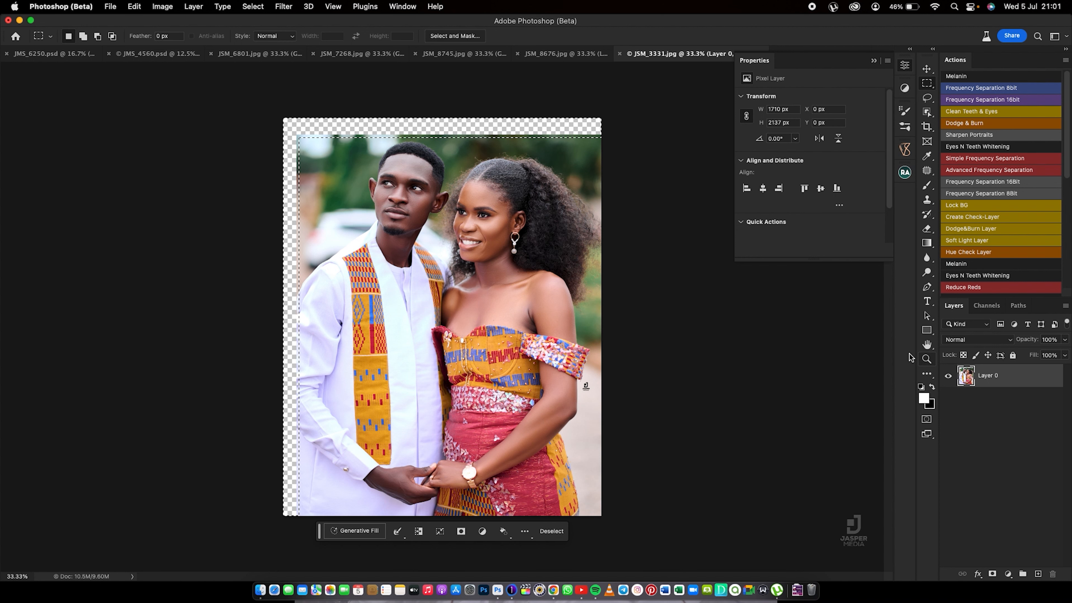
pyautogui.click(362, 531)
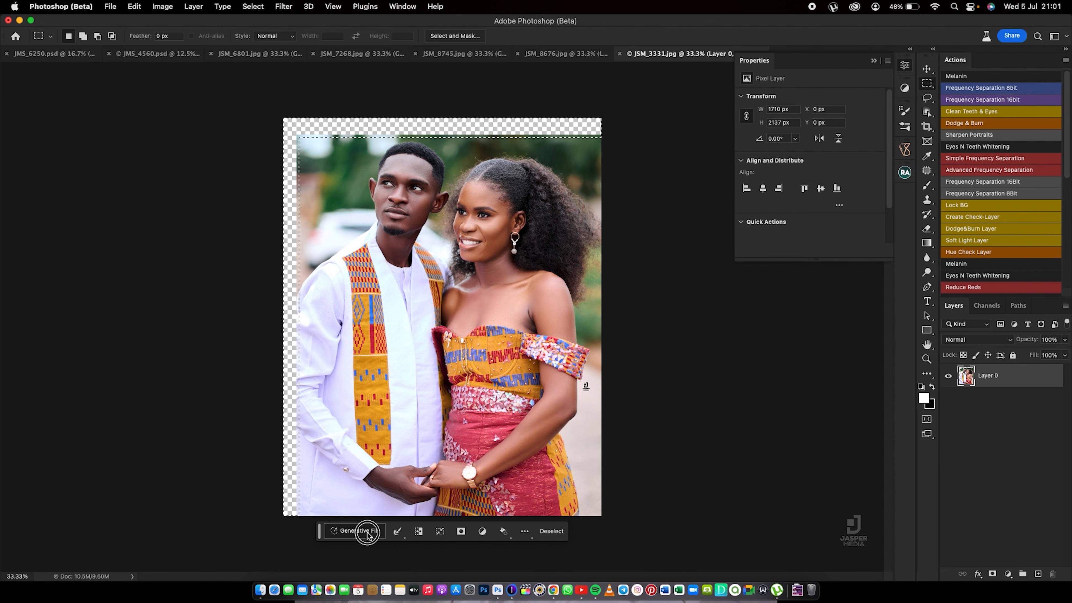
pyautogui.click(506, 531)
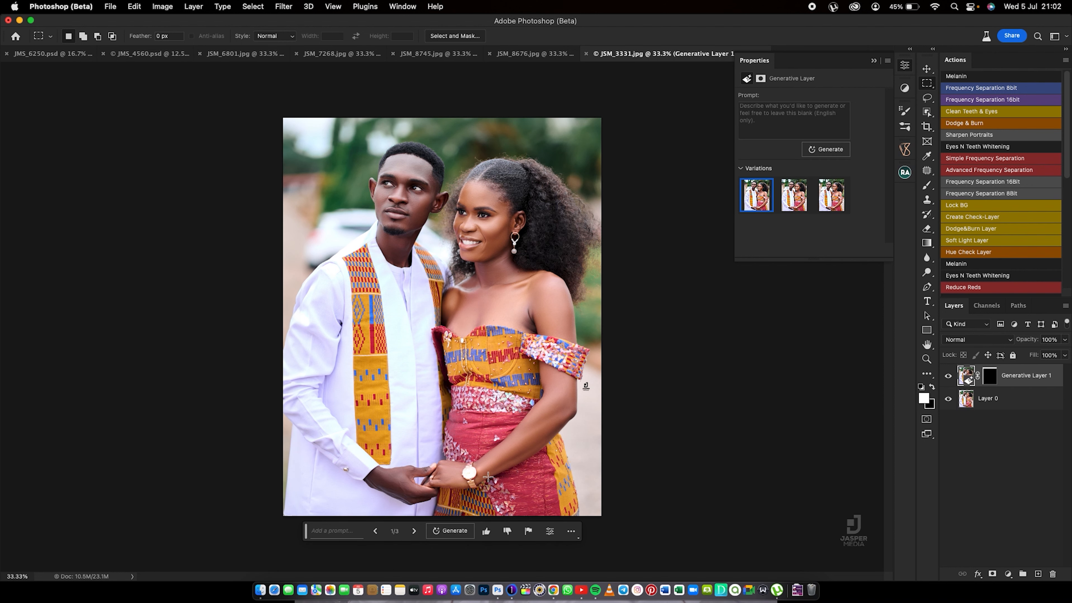
# - Compare the three variations of the filled left and top borders, and choose the first variation
pyautogui.click(797, 202)
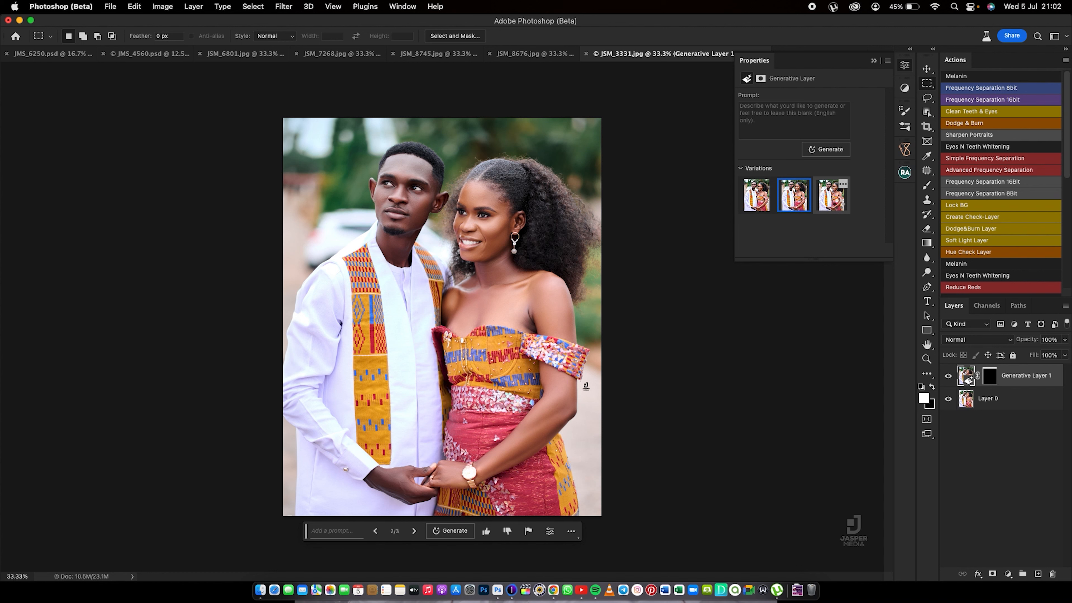
pyautogui.click(838, 206)
pyautogui.moveTo(759, 203)
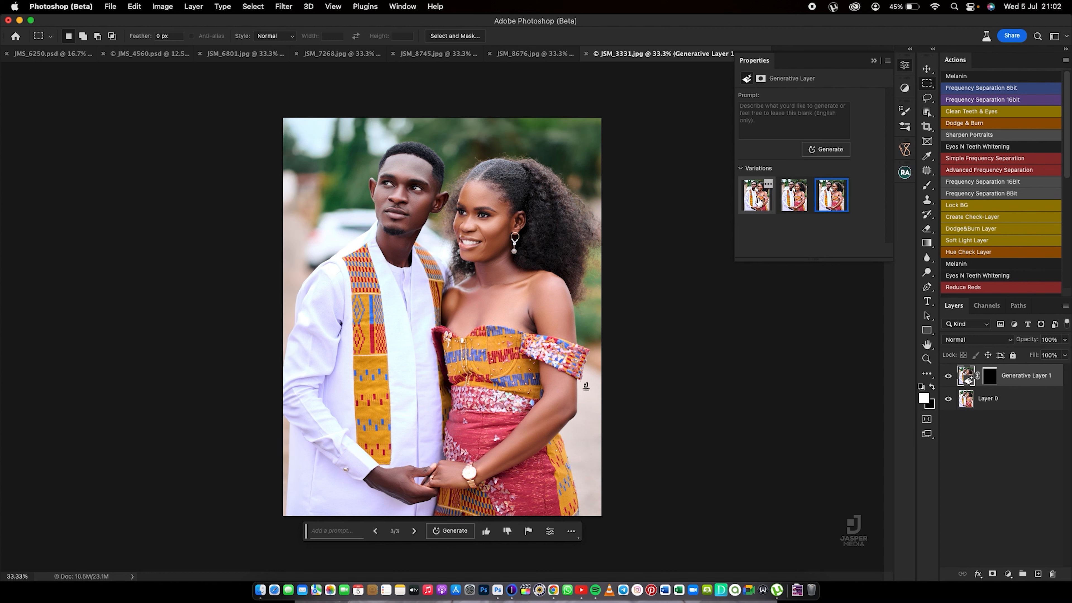
pyautogui.click(757, 199)
pyautogui.moveTo(820, 213)
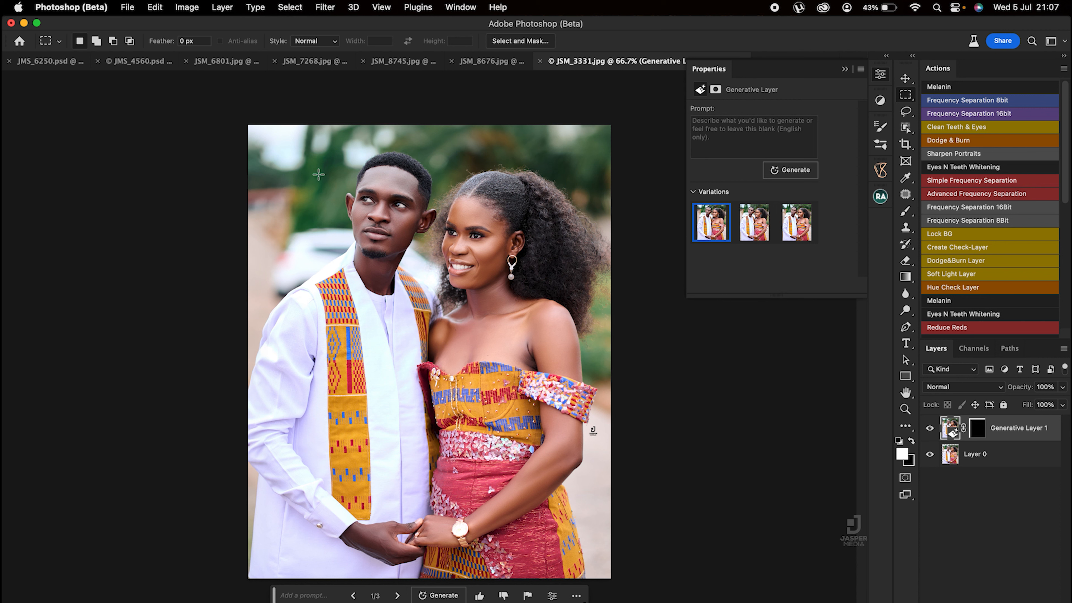
# - Check the filled left and top borders of the couple photo with the generative layer hidden and shown
pyautogui.click(930, 428)
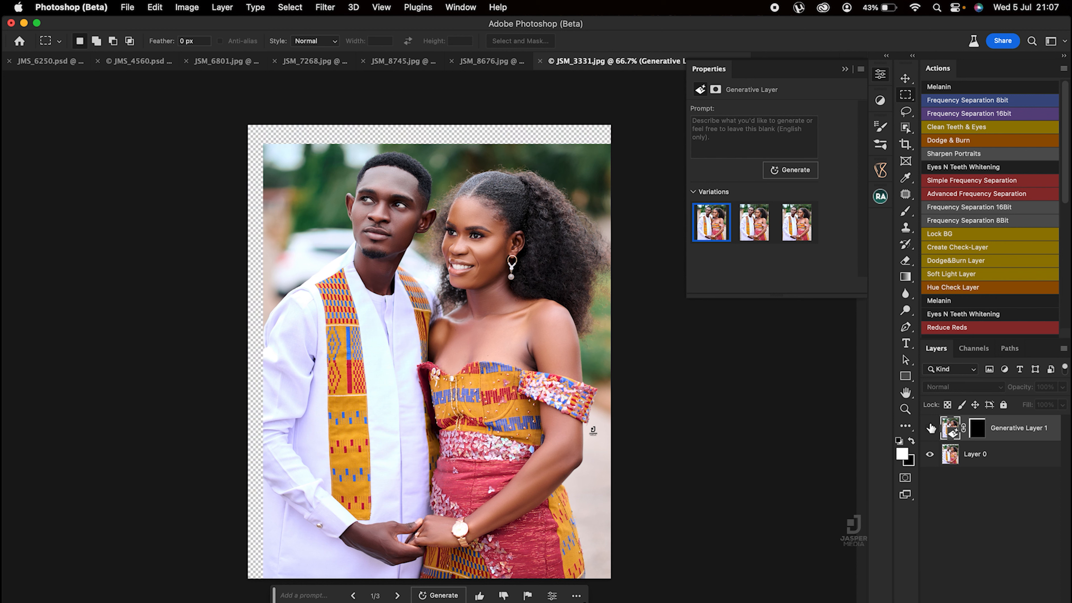
pyautogui.click(931, 428)
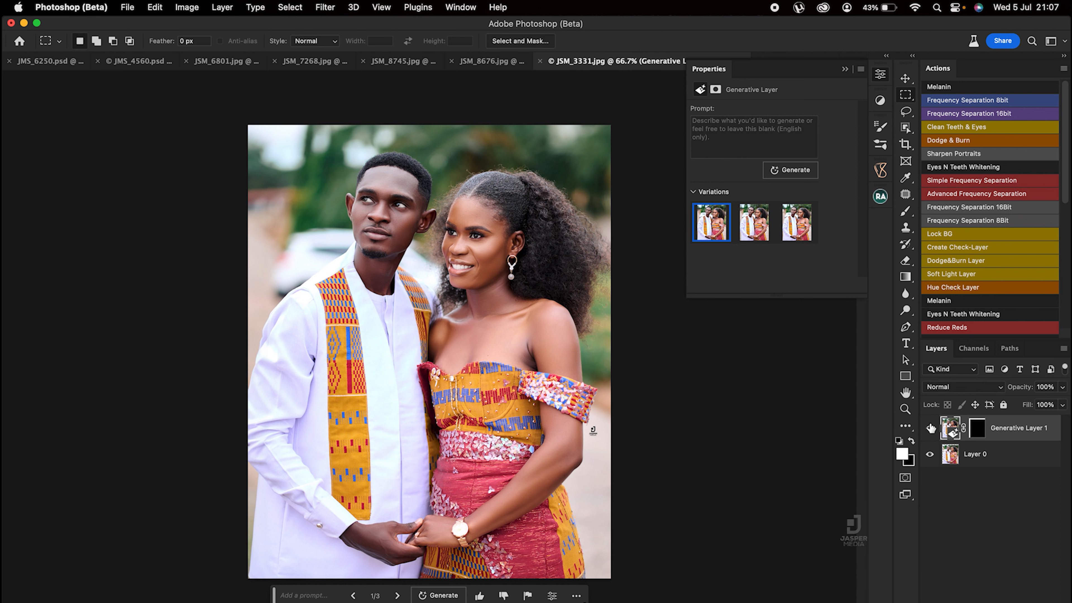
# - Switch to JMS_8425.jpg and marquee-select a tall area of backdrop and floor to the left of the woman's skirt
pyautogui.click(844, 69)
pyautogui.click(788, 60)
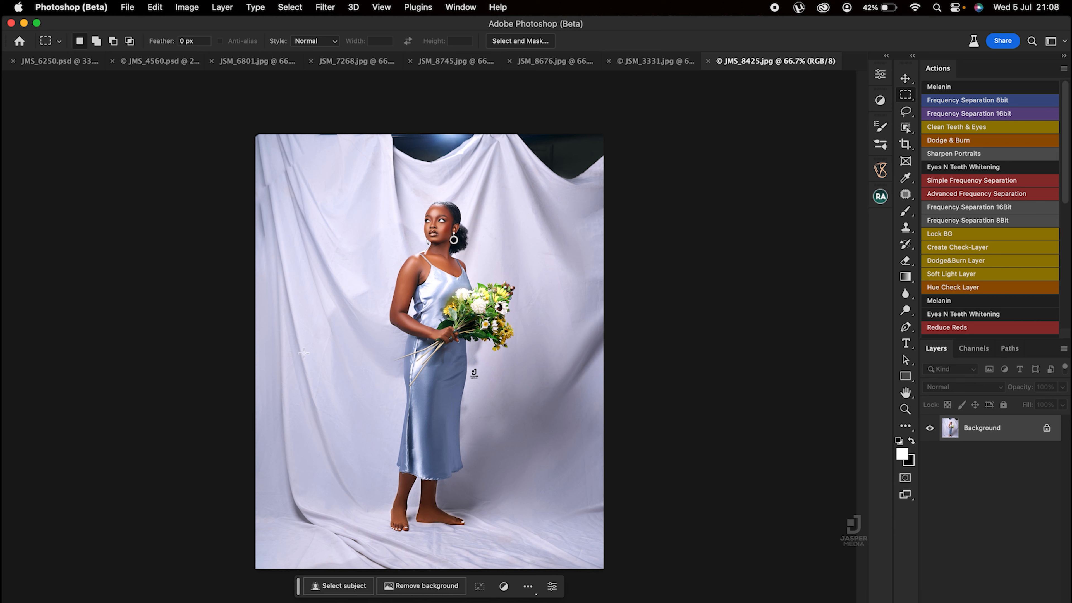
pyautogui.click(294, 332)
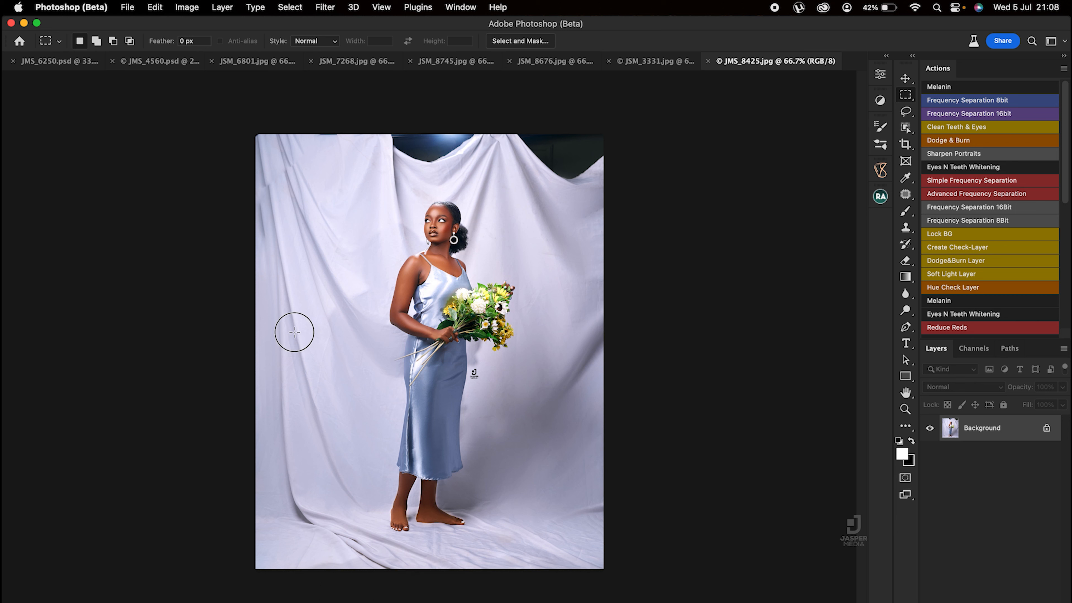
pyautogui.moveTo(341, 363); pyautogui.dragTo(362, 538)
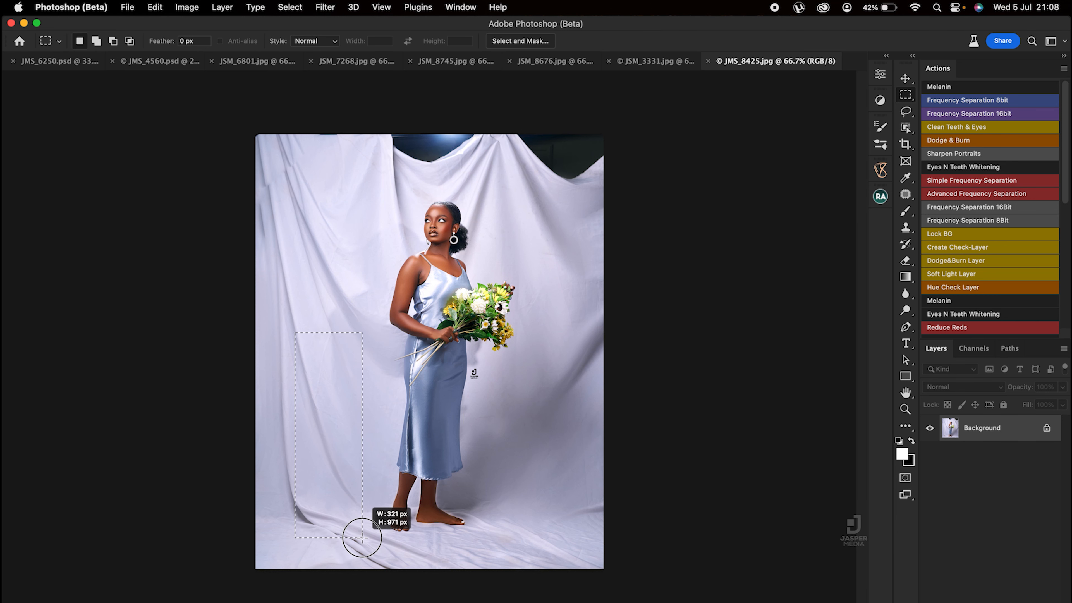
pyautogui.moveTo(362, 538); pyautogui.dragTo(370, 552)
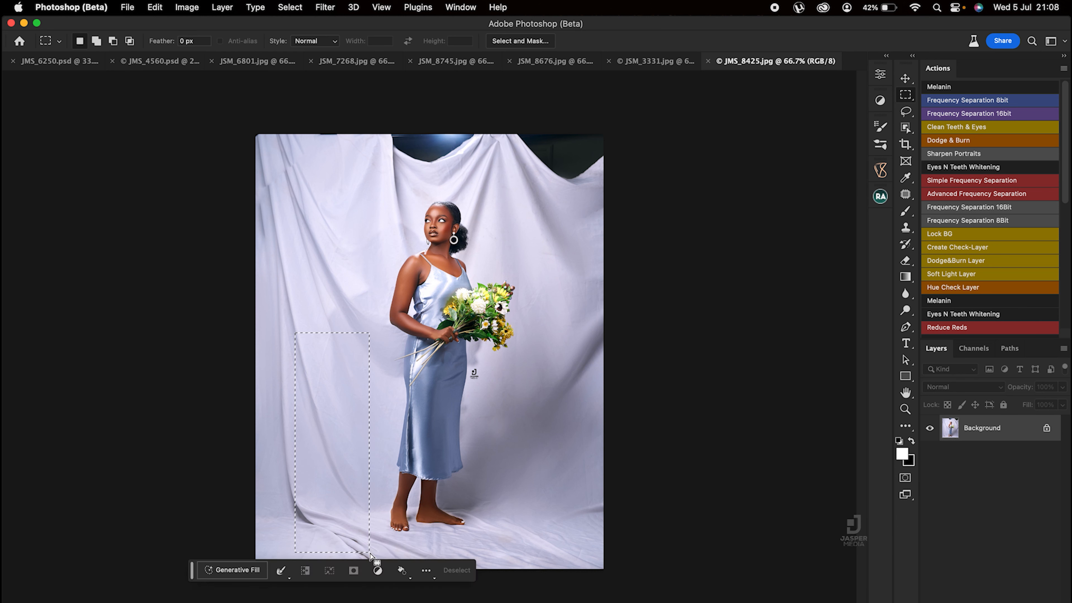
# - Apply Generative Fill to the selected area with the prompt "flower pot filled with flowers"
pyautogui.click(248, 571)
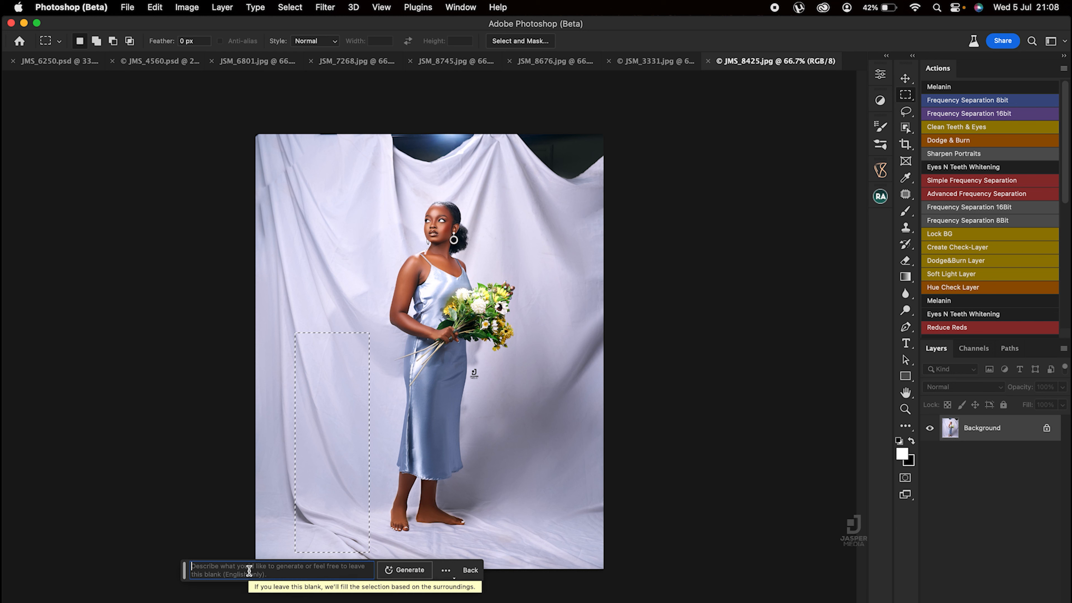
pyautogui.write('flowe')
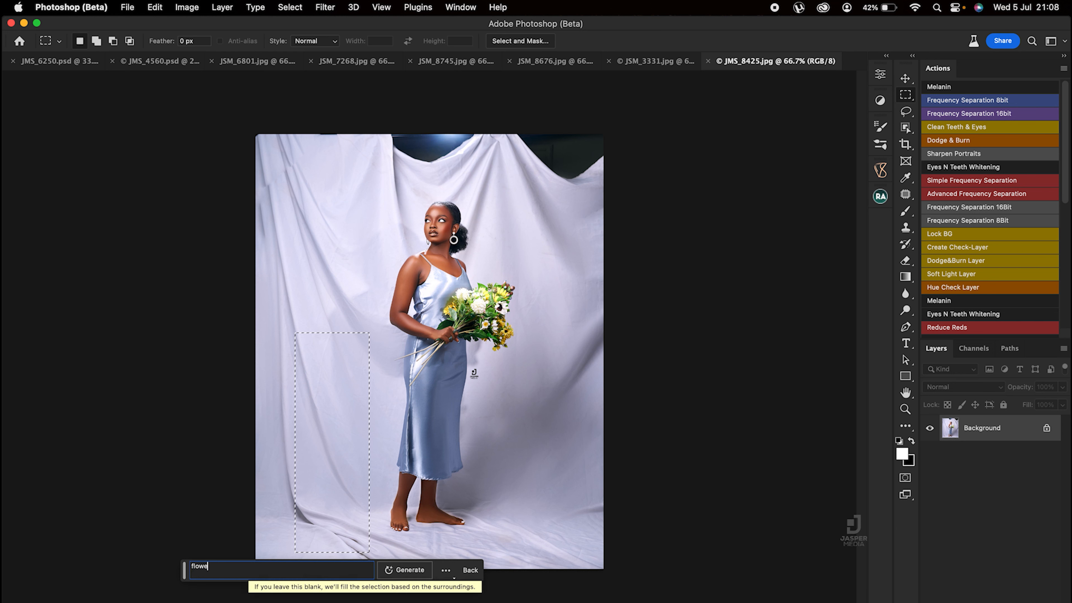
pyautogui.write('r pot')
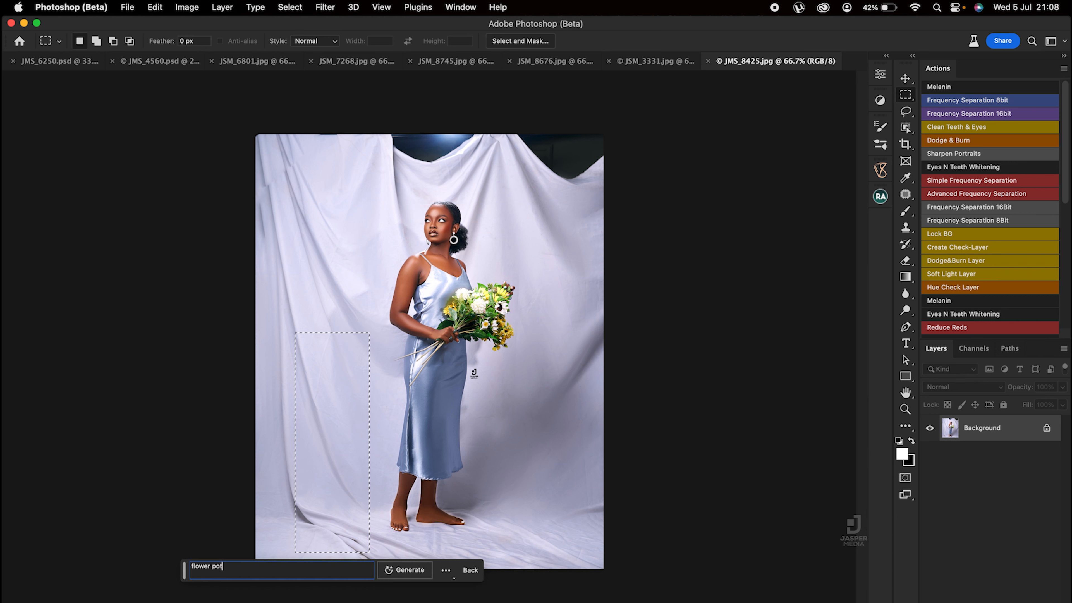
pyautogui.write(' f')
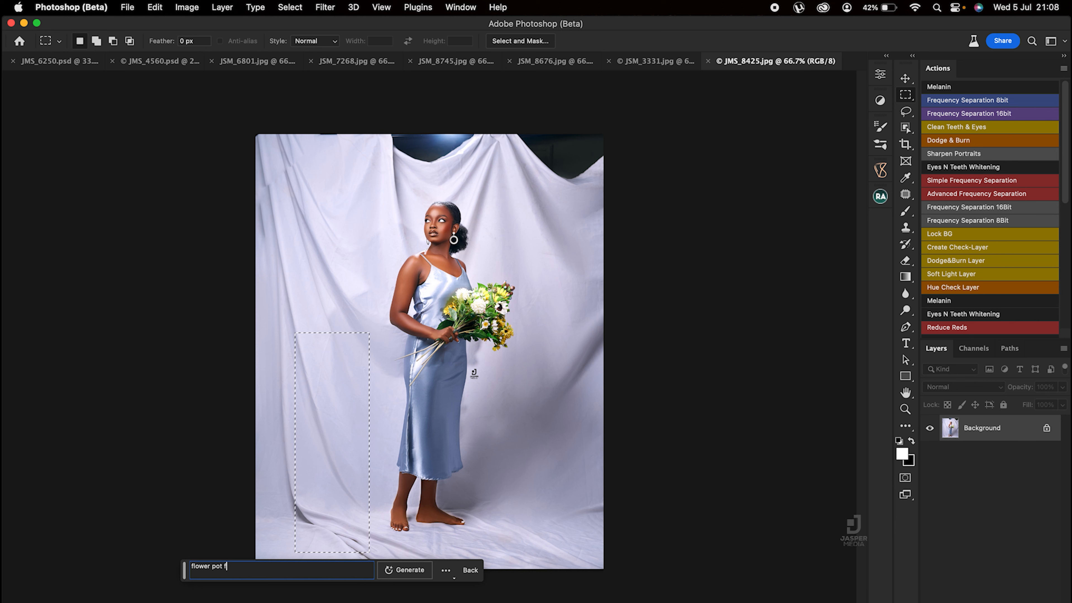
pyautogui.write('illed')
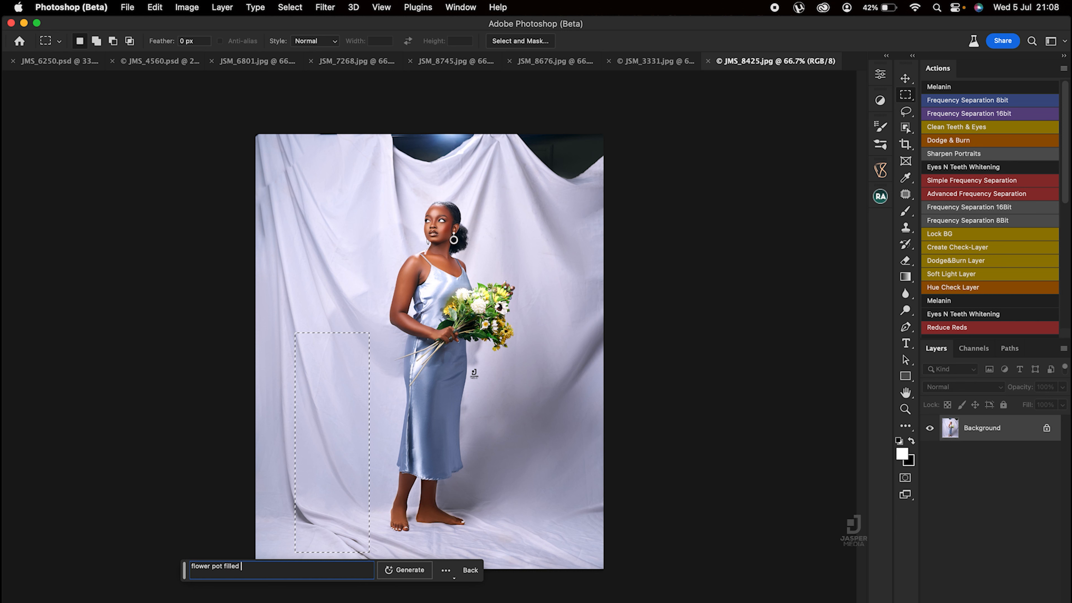
pyautogui.write(' with')
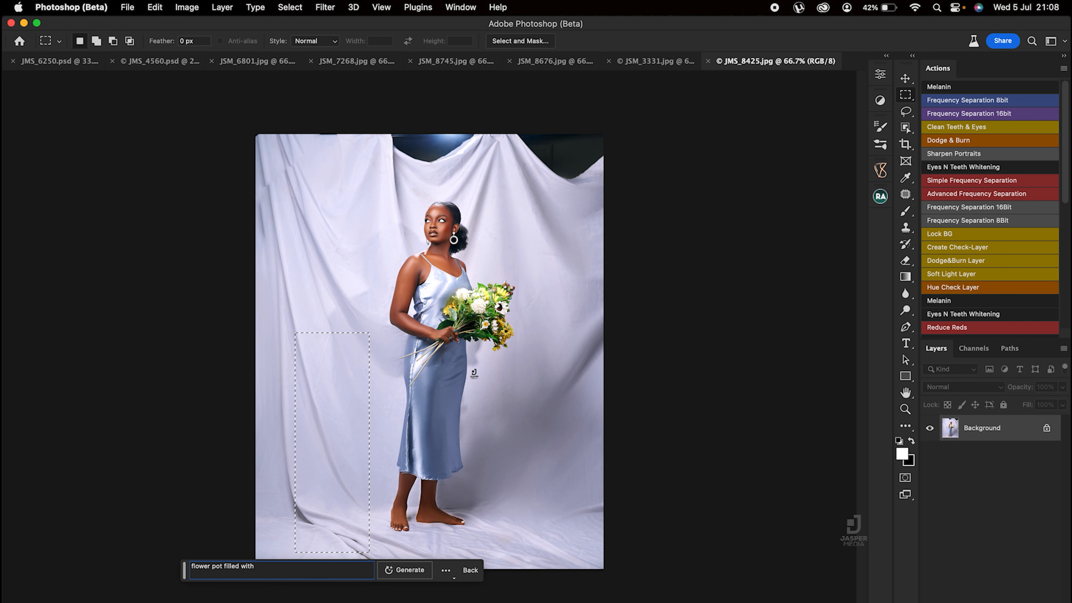
pyautogui.write(' flower')
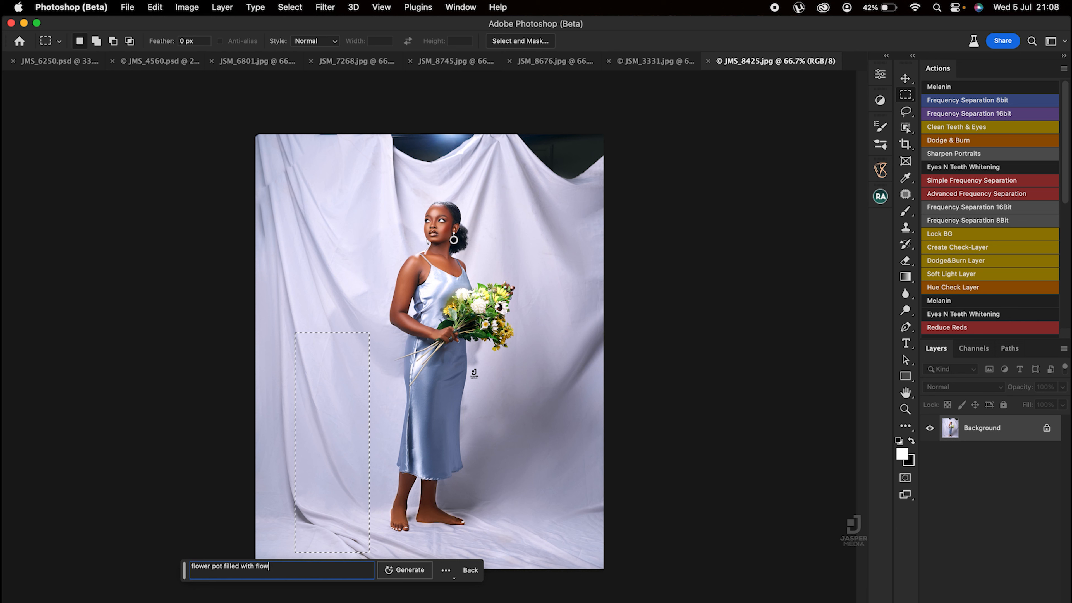
pyautogui.write('s')
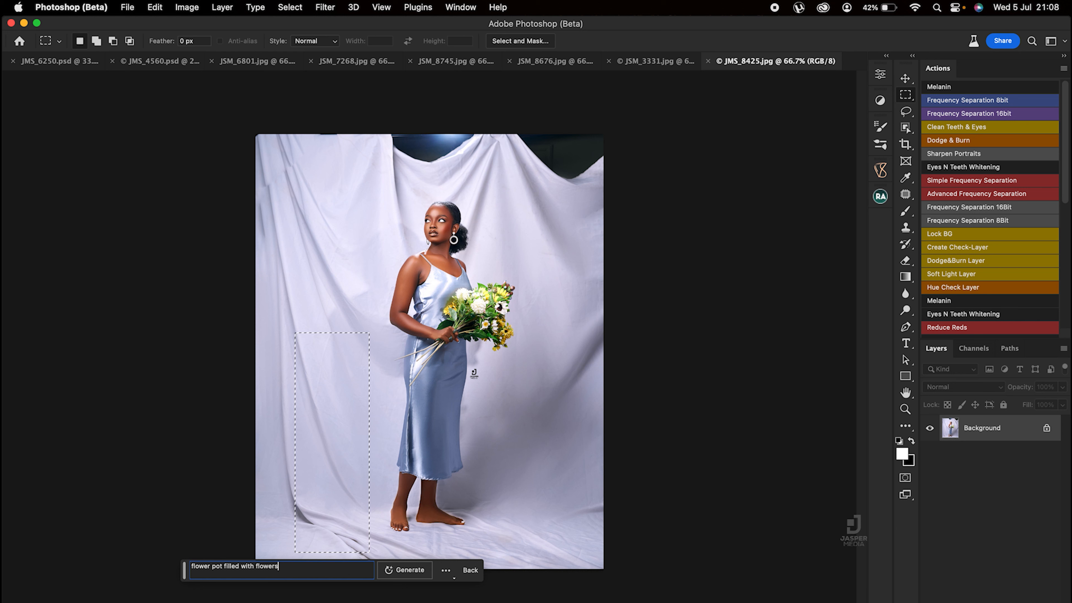
pyautogui.click(410, 568)
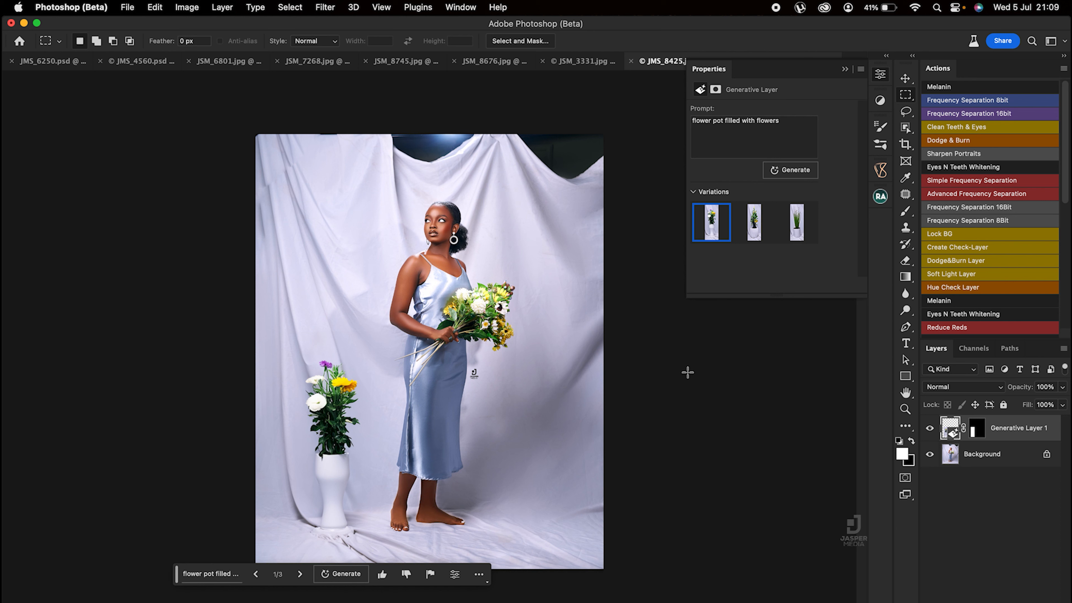
# - Compare the three flower pot variations and choose the second one
pyautogui.click(752, 228)
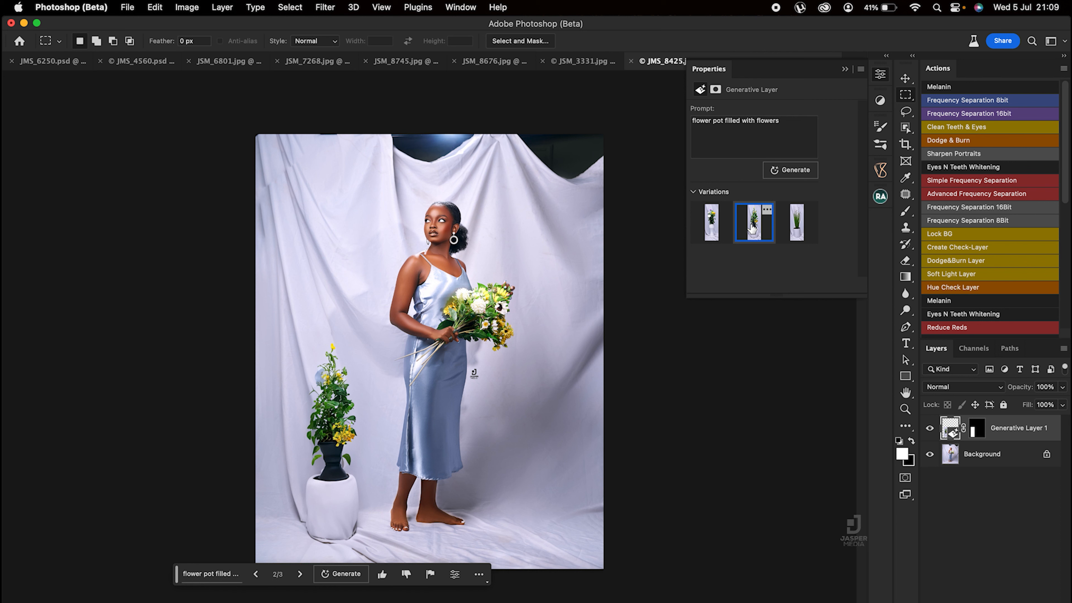
pyautogui.click(793, 236)
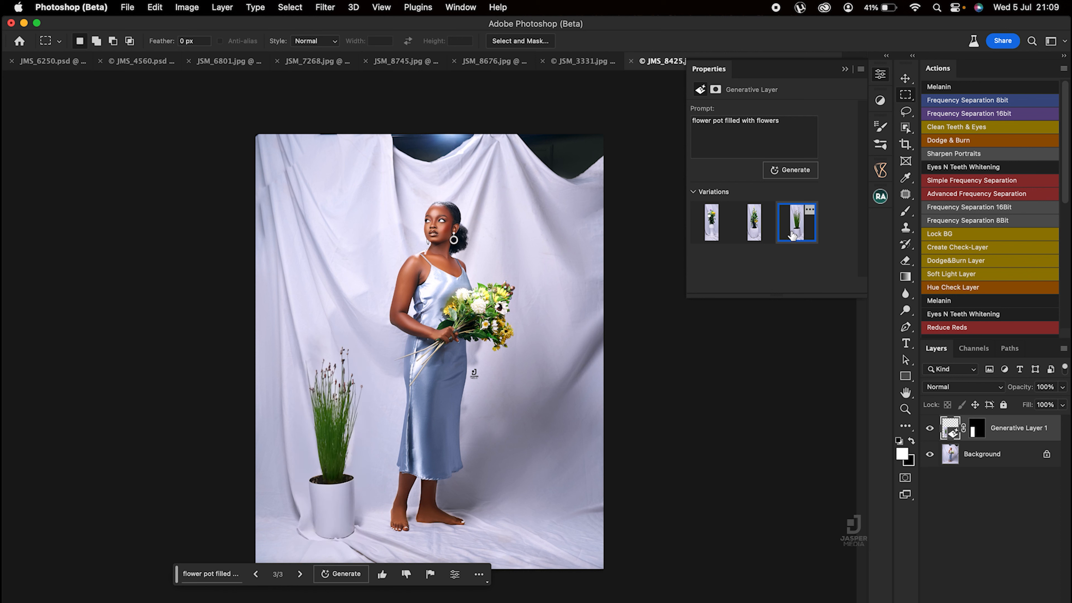
pyautogui.click(717, 234)
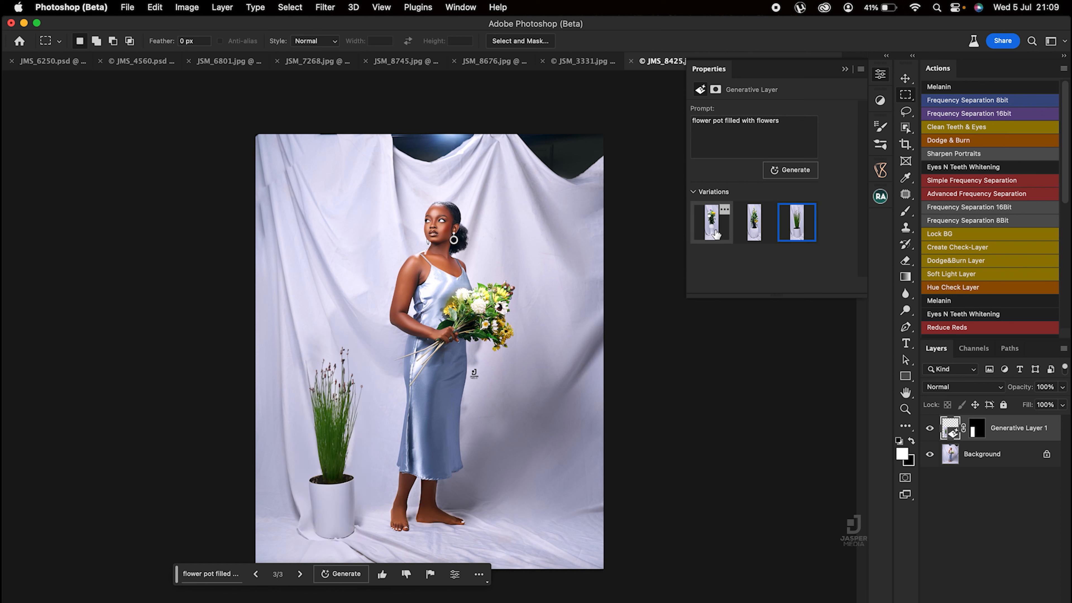
pyautogui.click(752, 235)
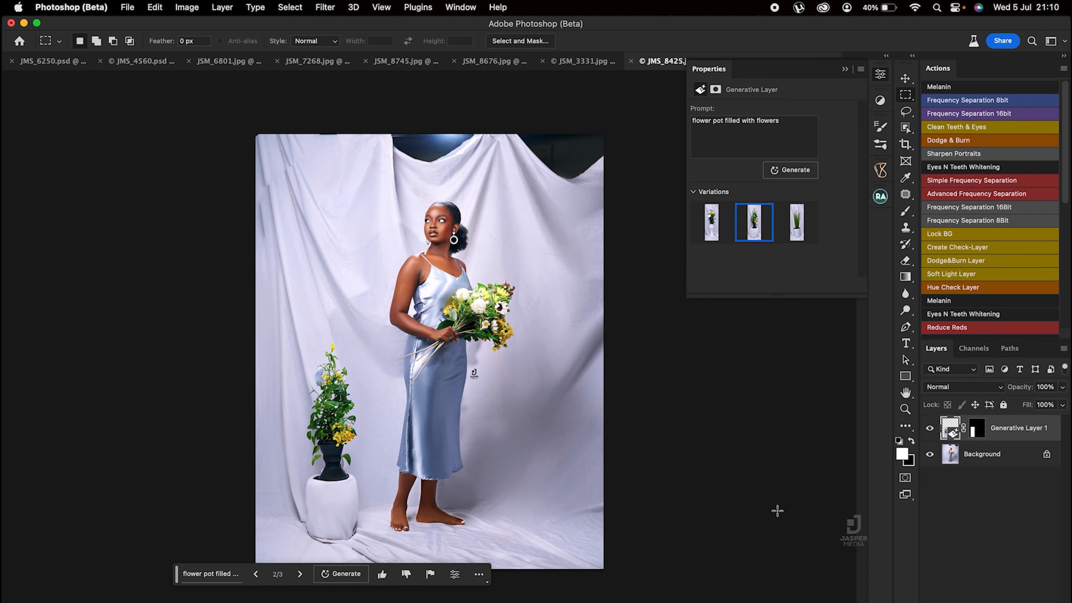
# - On the Background layer, marquee-select a rectangular area of backdrop to the left of the woman's head and shoulder
pyautogui.click(957, 460)
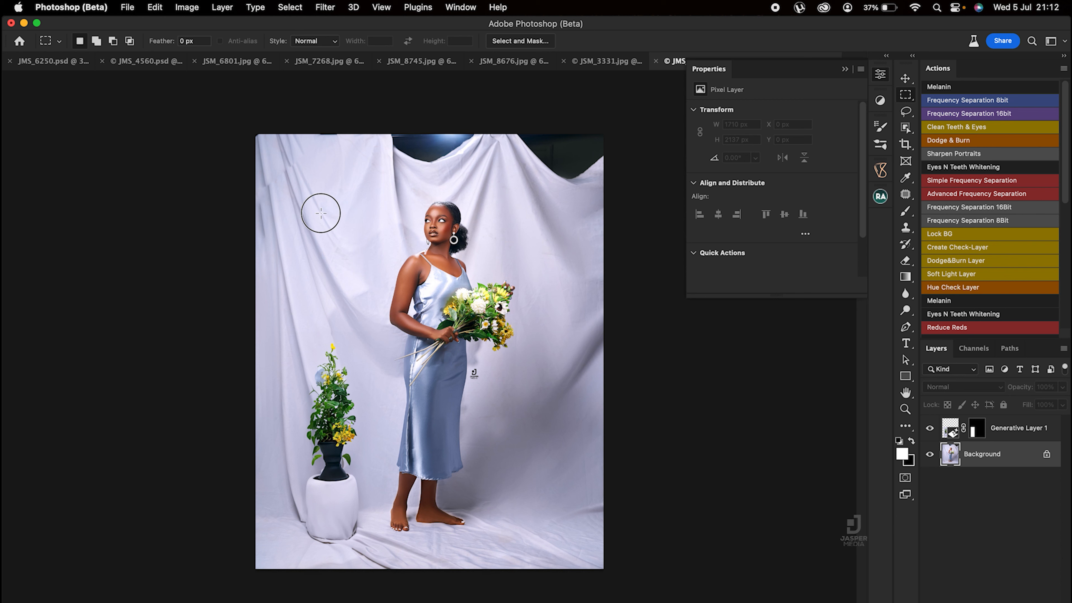
pyautogui.moveTo(322, 214); pyautogui.dragTo(360, 255)
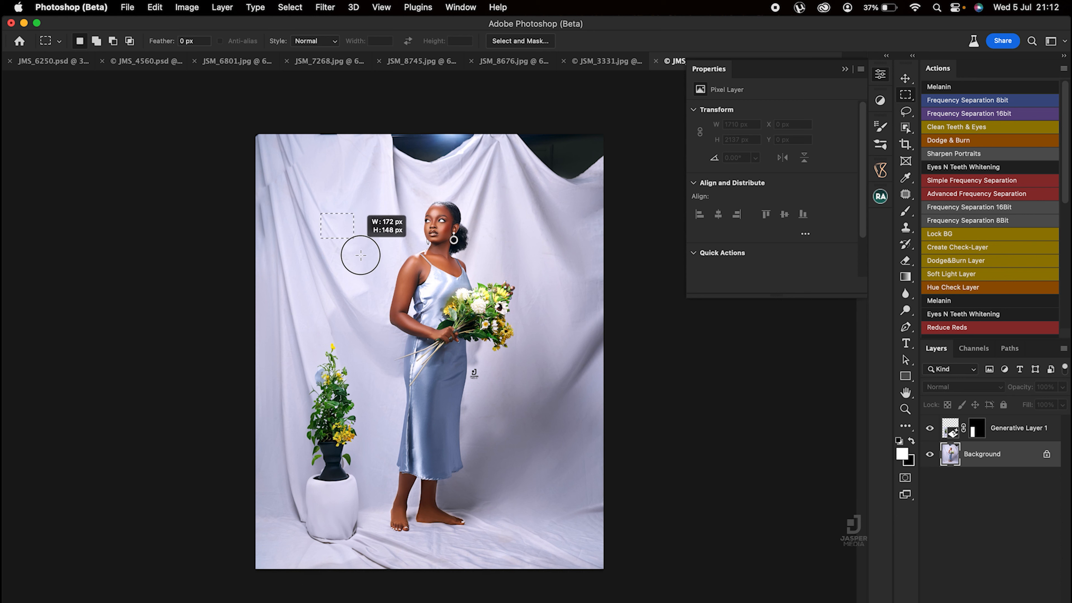
pyautogui.moveTo(381, 292); pyautogui.dragTo(381, 294)
# - Apply Generative Fill to the selected backdrop area with the prompt "vintage frame with picture in" and choose the third variation
pyautogui.click(274, 312)
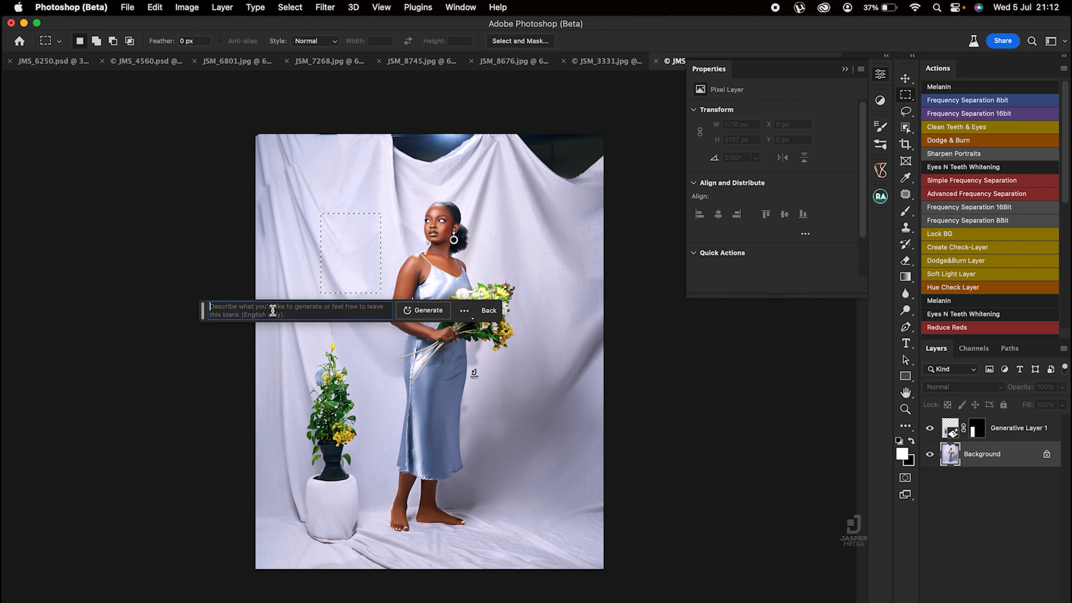
pyautogui.write('p')
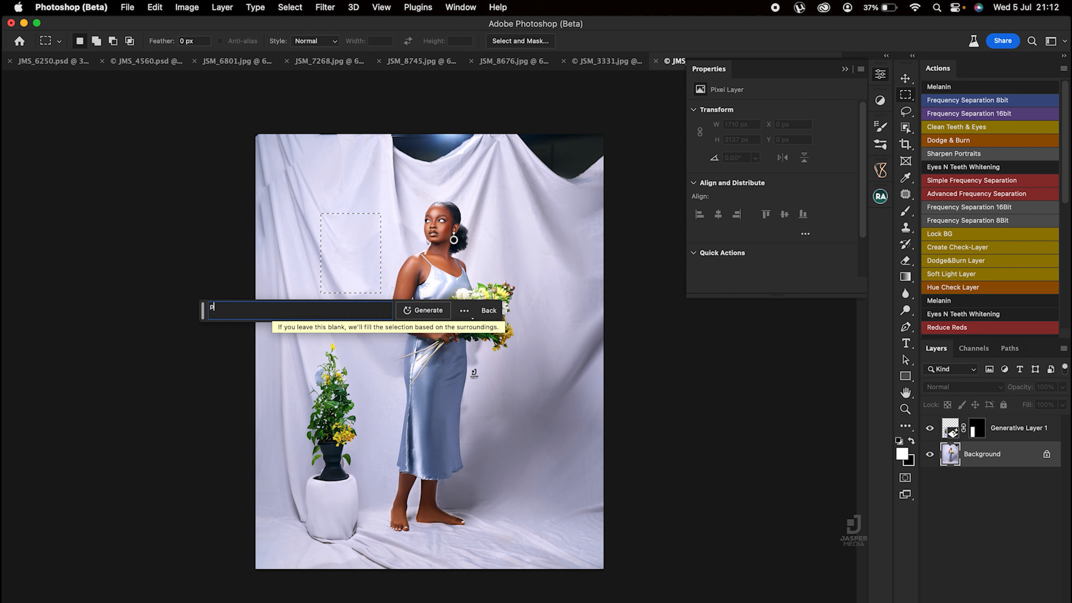
pyautogui.write('ictuer')
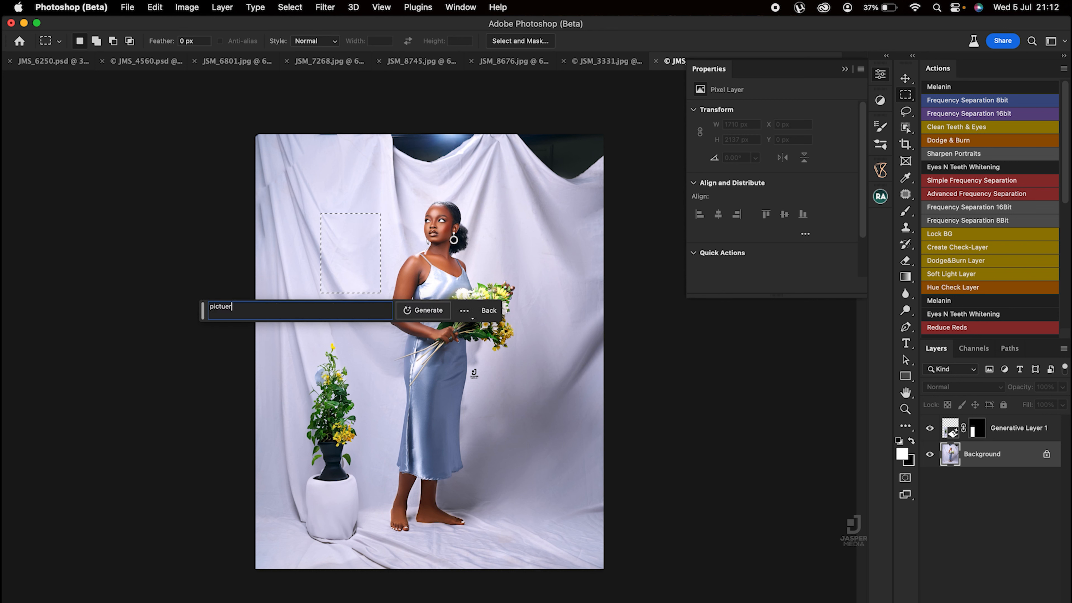
pyautogui.press('BackSpace')
pyautogui.press('BackSpace')
pyautogui.write('re')
pyautogui.press('BackSpace')
pyautogui.press('BackSpace')
pyautogui.press('BackSpace')
pyautogui.press('BackSpace')
pyautogui.press('BackSpace')
pyautogui.press('BackSpace')
pyautogui.press('BackSpace')
pyautogui.write('vintage frame with')
pyautogui.press('Return')
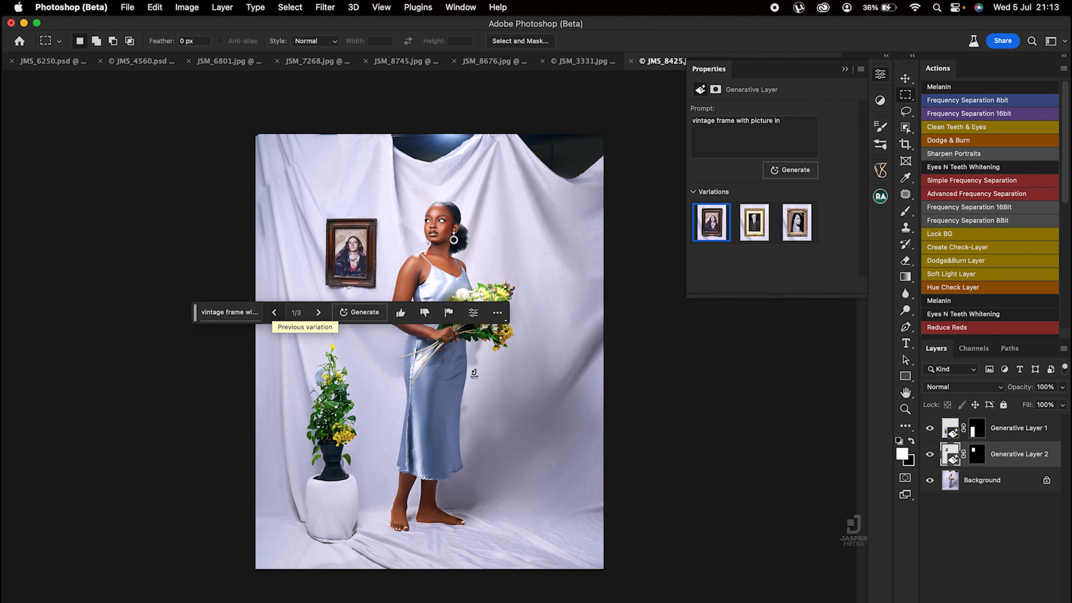
pyautogui.click(757, 226)
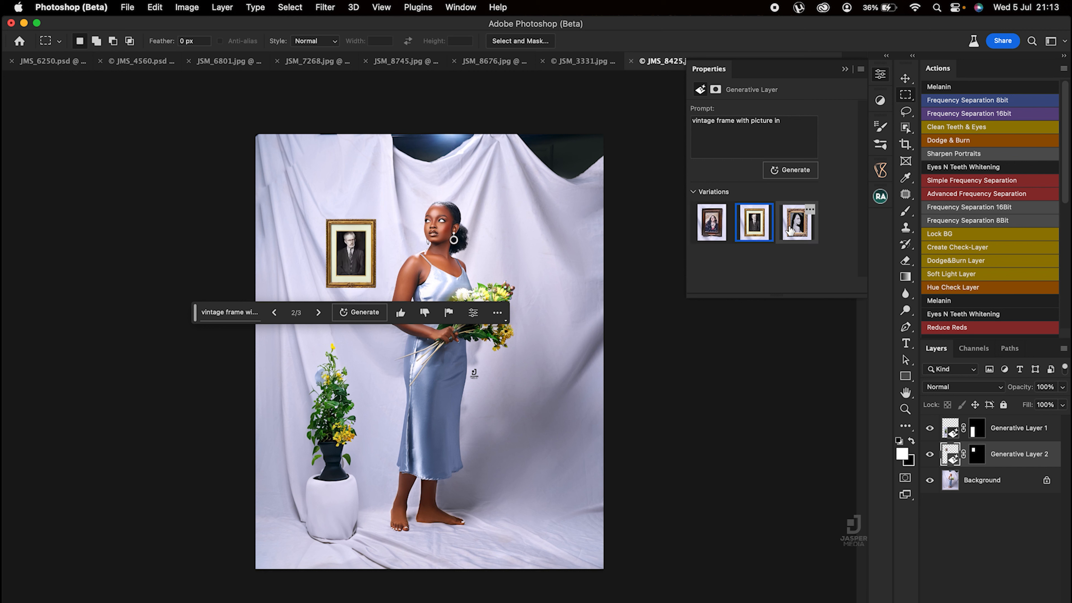
pyautogui.click(799, 230)
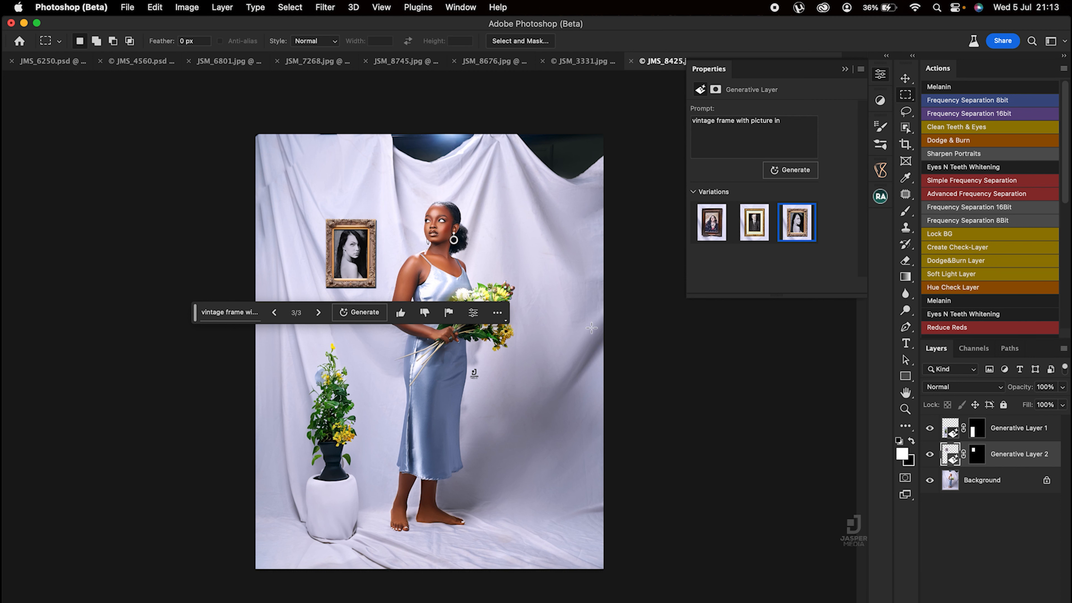
# - Marquee-select a tall Background area to the right of the woman's dress and generatively fill it with the prompt "standing lamp"
pyautogui.click(948, 482)
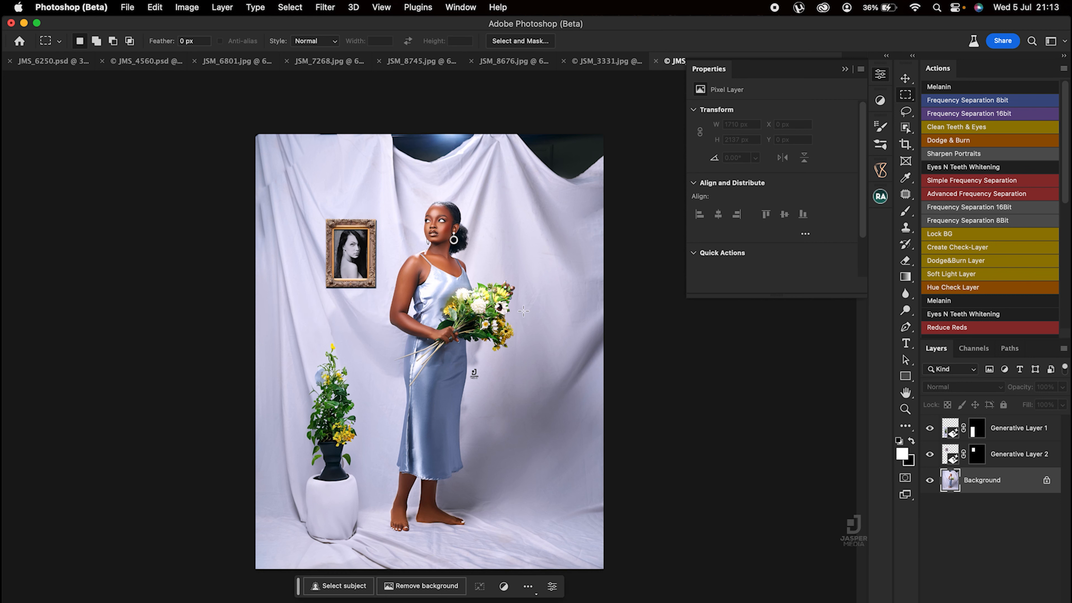
pyautogui.moveTo(523, 311); pyautogui.dragTo(588, 554)
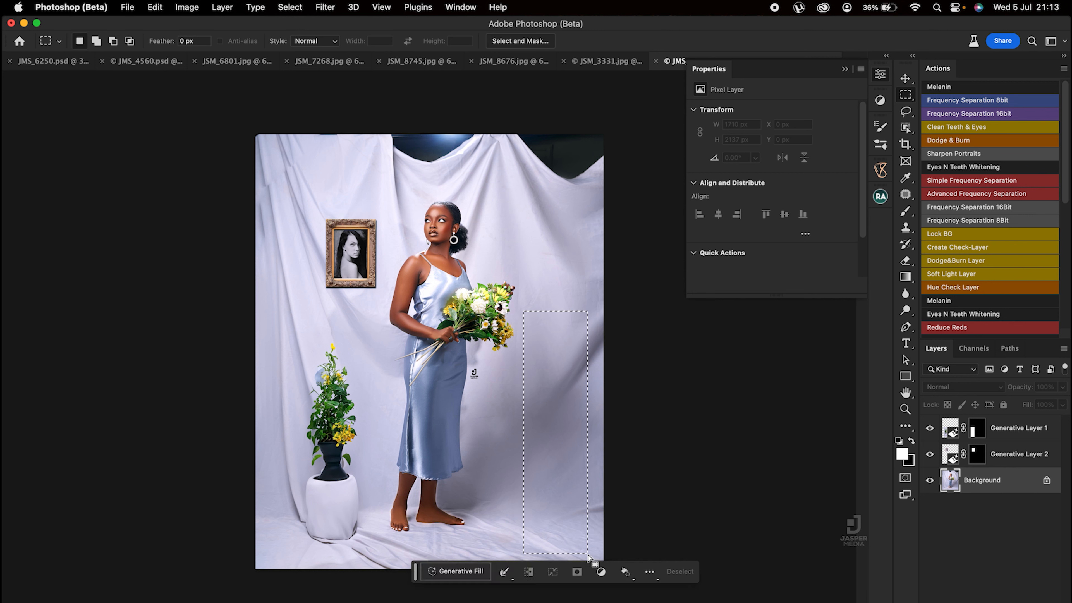
pyautogui.click(456, 575)
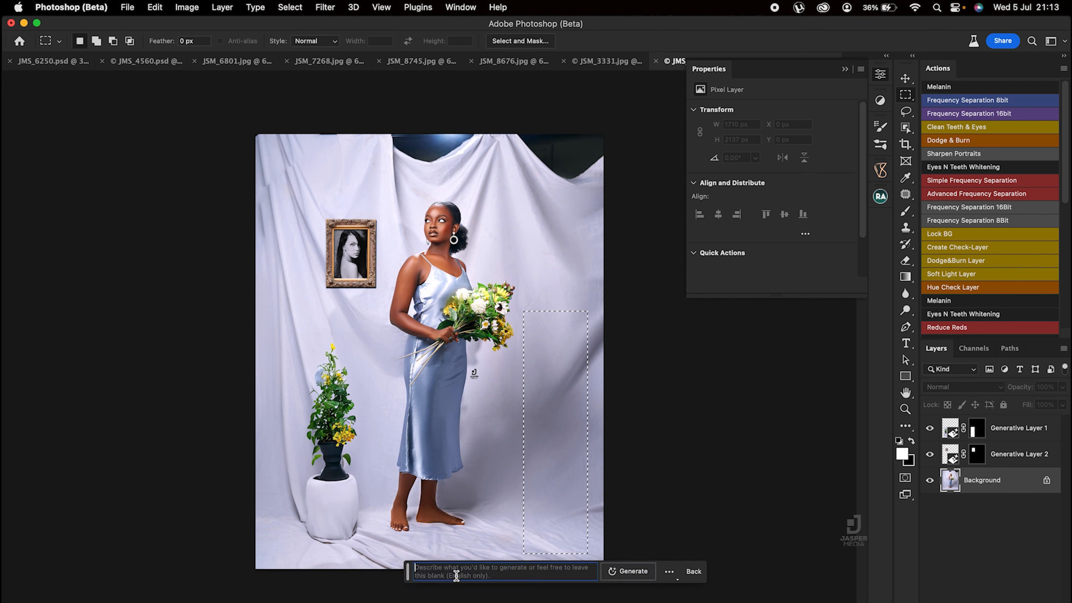
pyautogui.write('sta')
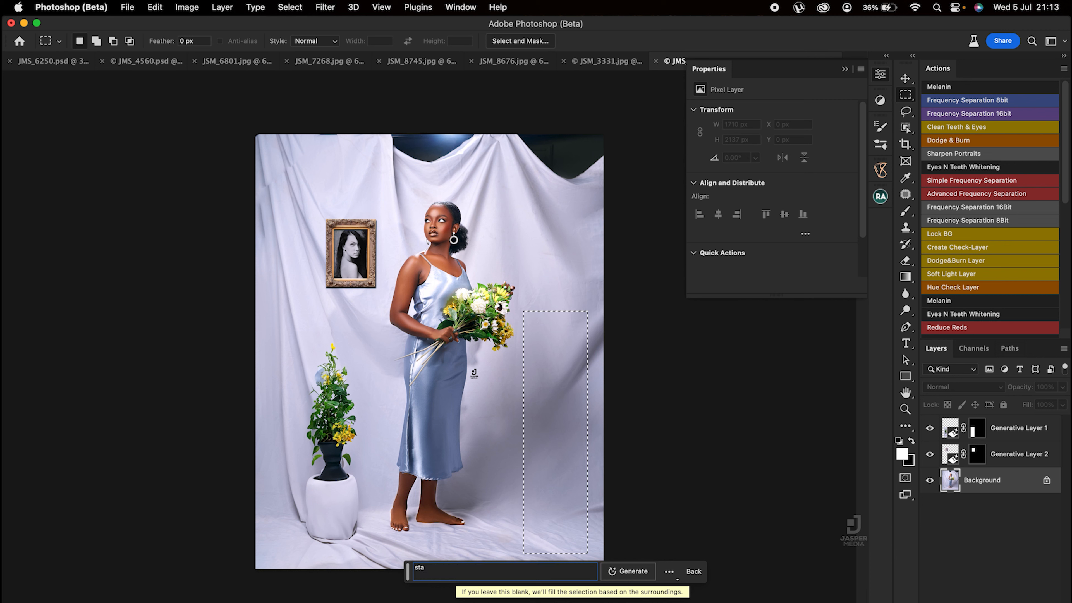
pyautogui.write('nding lamp')
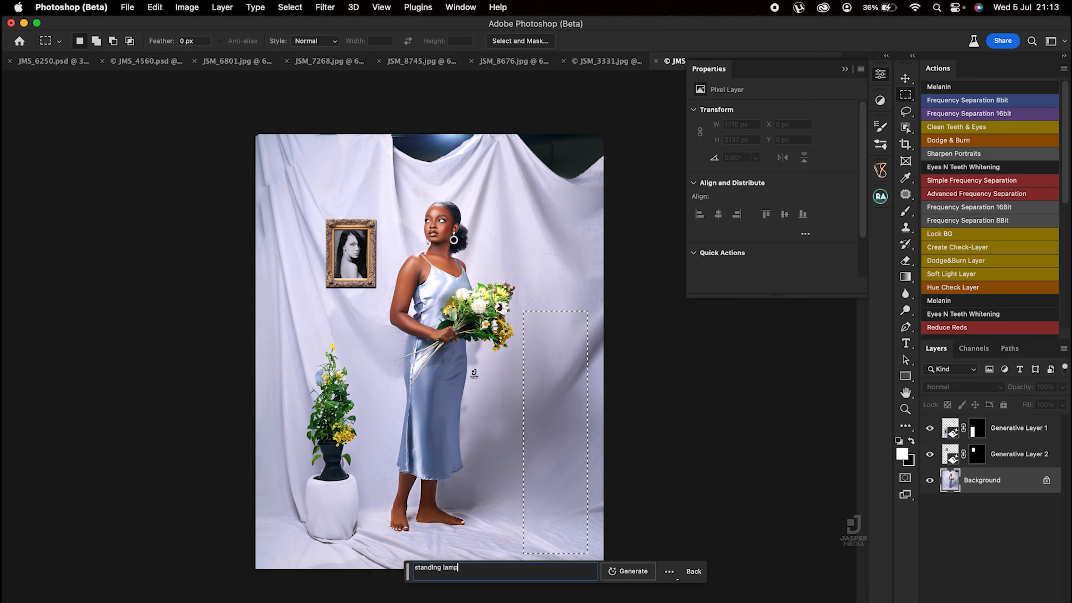
pyautogui.click(639, 567)
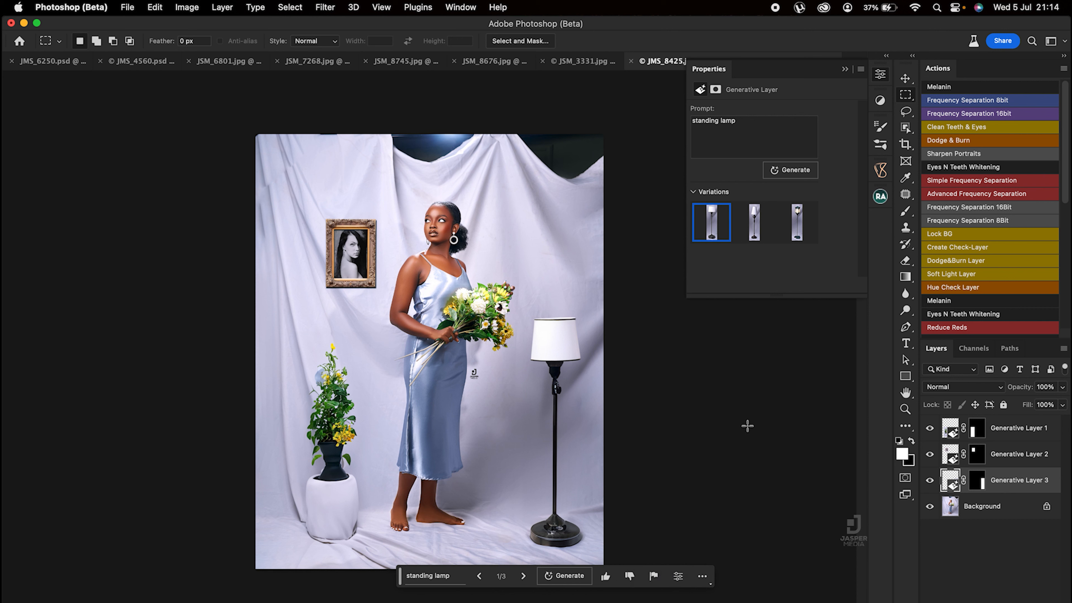
# - Compare the three standing lamp variations and return to the first one with the white shade
pyautogui.click(758, 228)
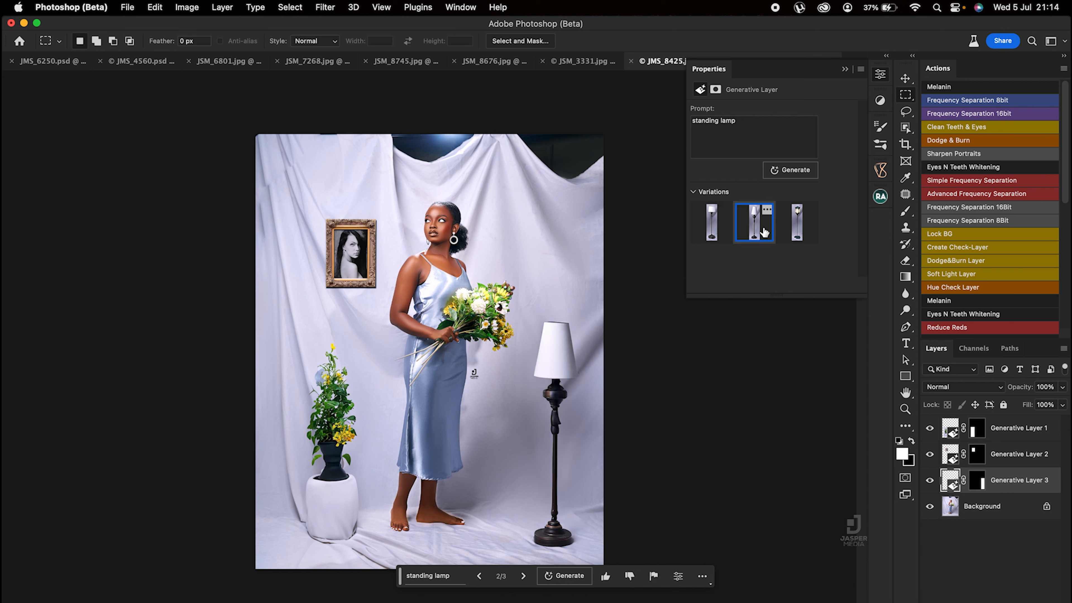
pyautogui.click(803, 233)
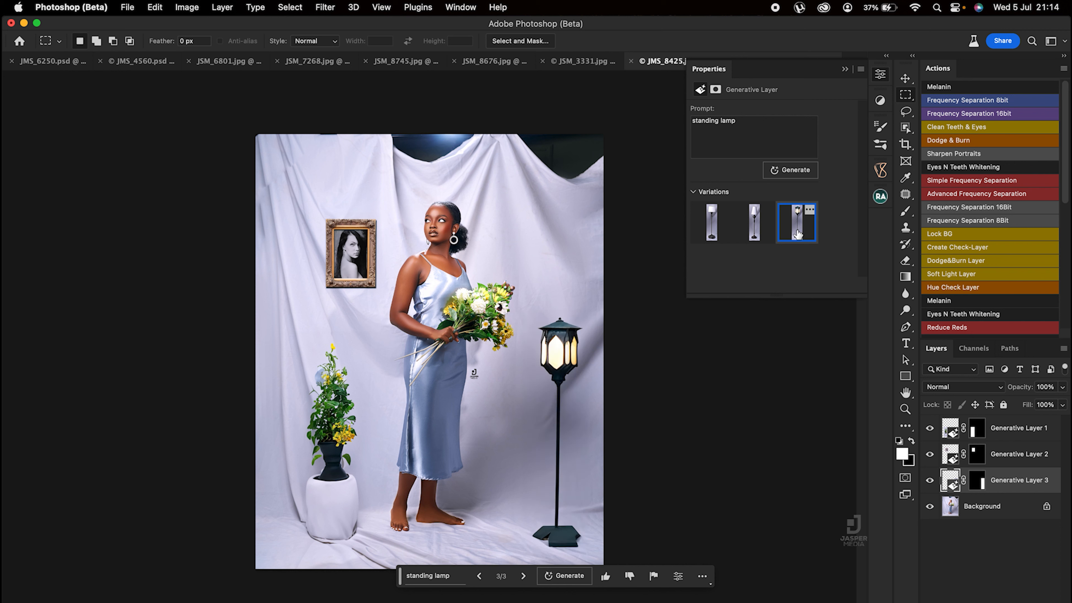
pyautogui.click(714, 231)
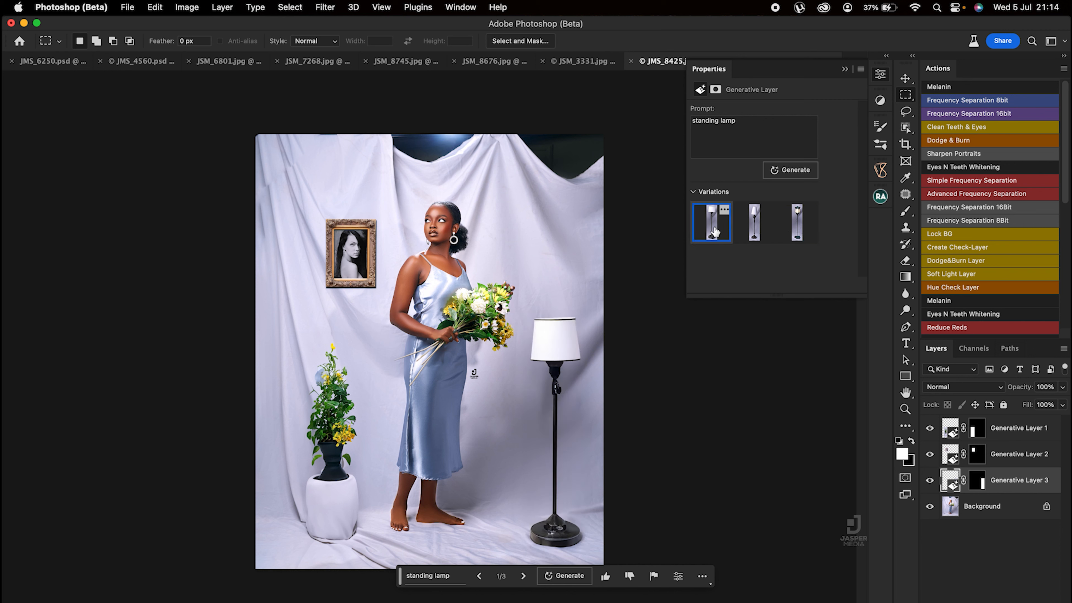
# - Generate another set of standing lamp variations, compare them, and choose the fourth one with the white shade
pyautogui.click(793, 171)
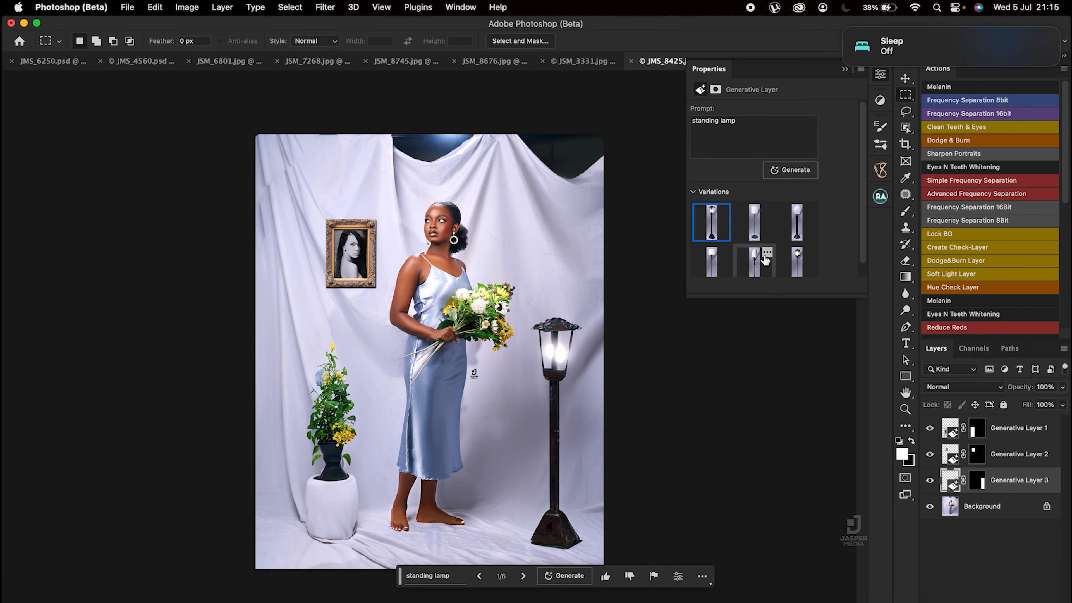
pyautogui.click(755, 231)
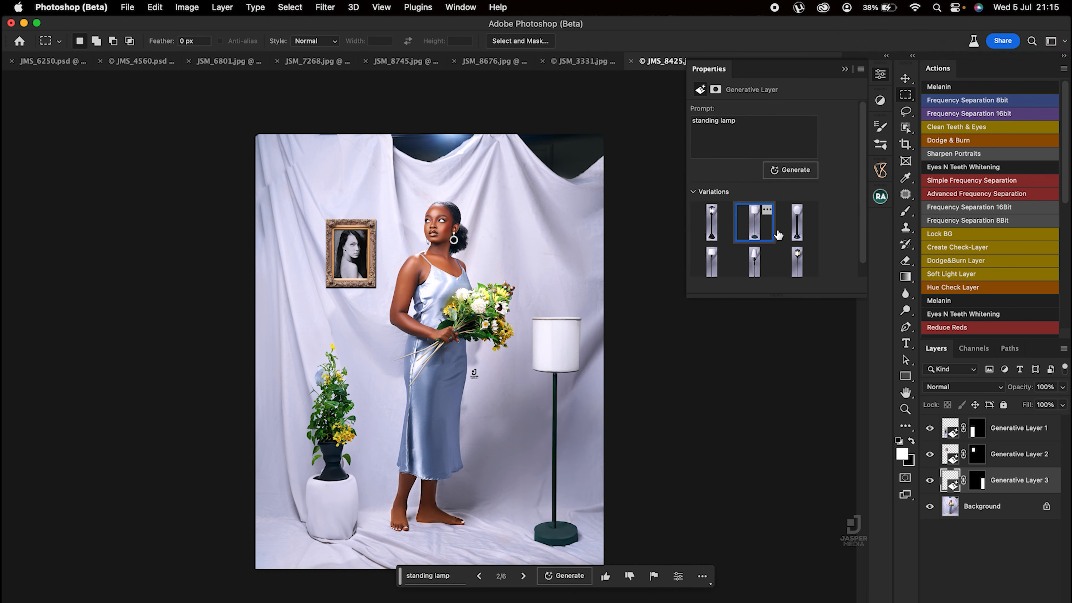
pyautogui.click(802, 229)
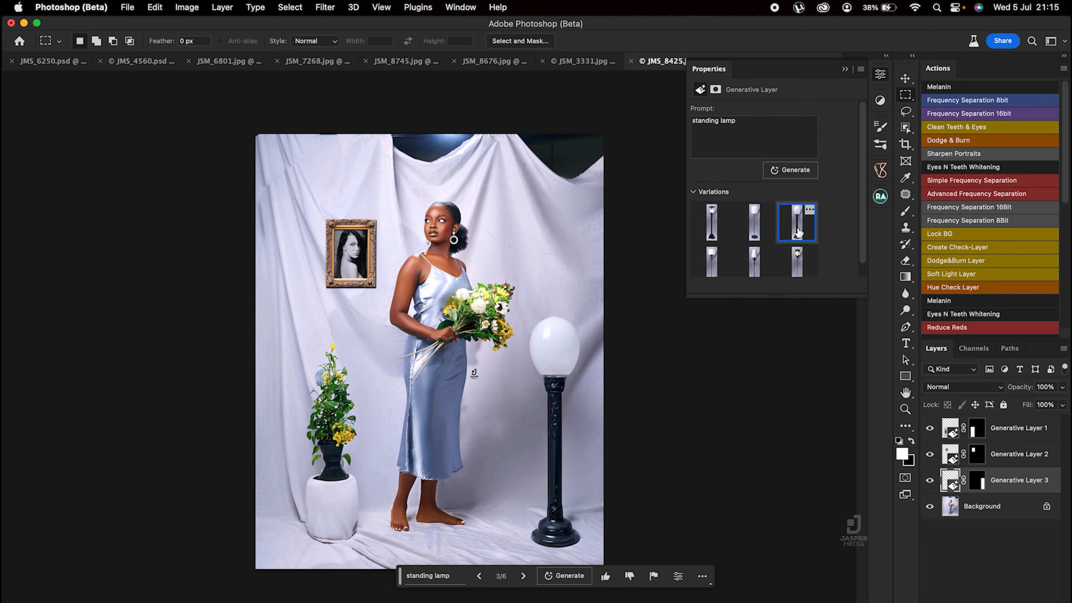
pyautogui.click(712, 264)
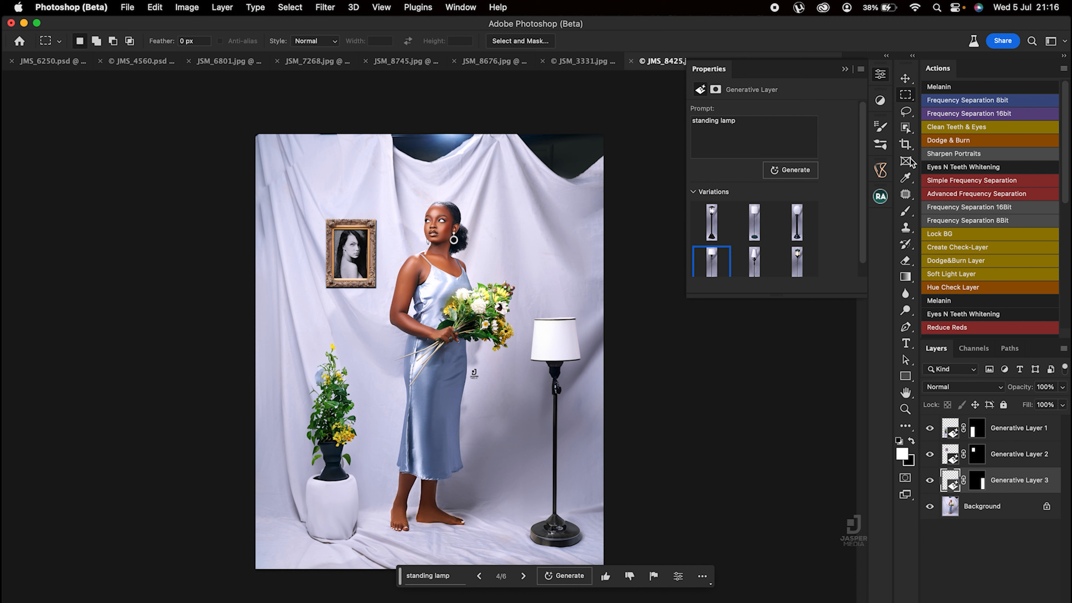
# - Collapse the layer properties and compare the original Background alone with the version containing all generated props
pyautogui.click(847, 69)
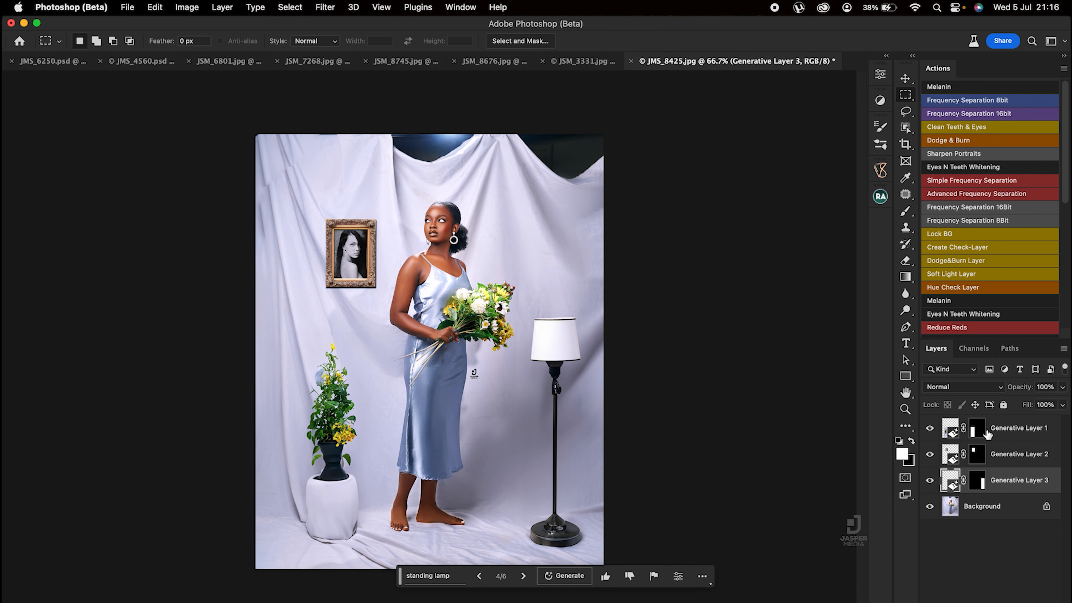
pyautogui.keyDown('alt'); pyautogui.click(930, 506); pyautogui.keyUp('alt')
pyautogui.keyDown('alt'); pyautogui.click(930, 507); pyautogui.keyUp('alt')
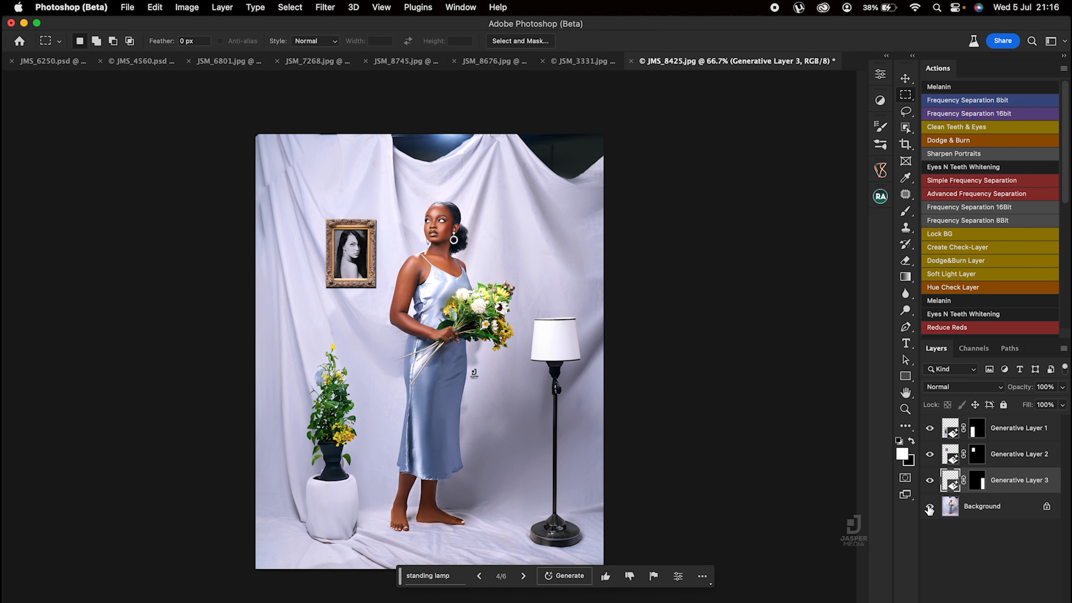